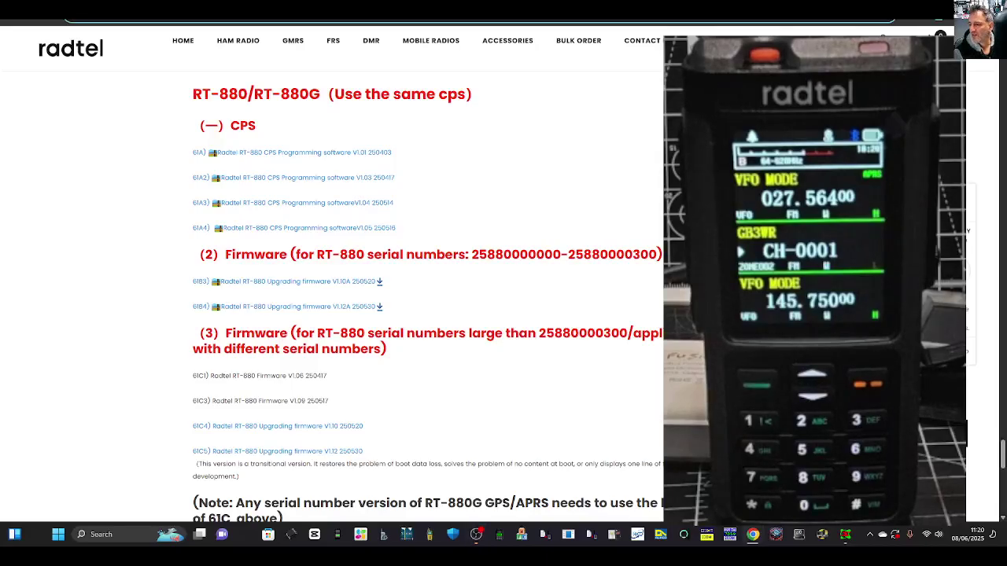
Step: Check Chrome's downloads list, which shows the V1.12 upgrade zip blocked as a virus
scroll(242, 227, "down", 4)
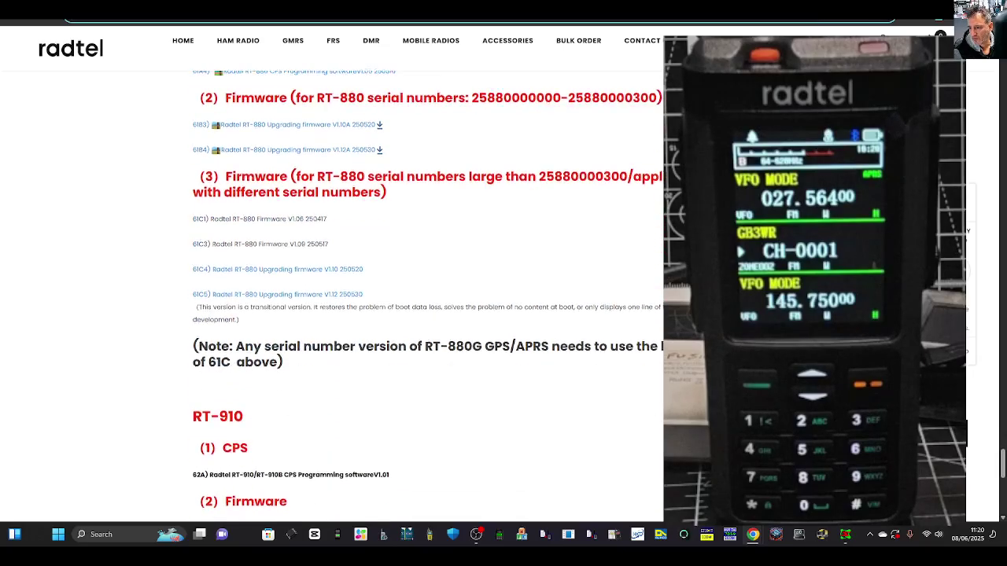
scroll(242, 227, "up", 2)
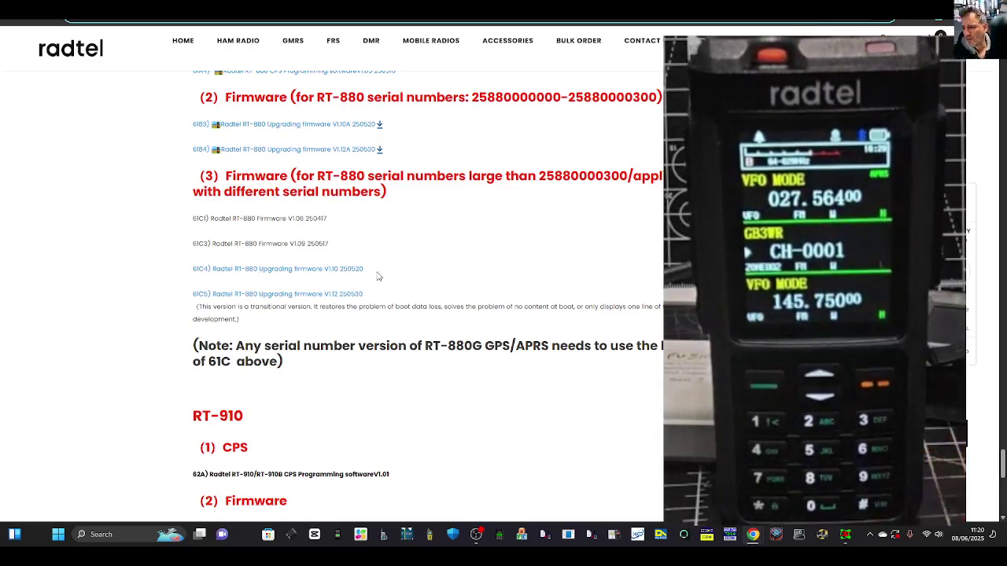
scroll(507, 277, "up", 1)
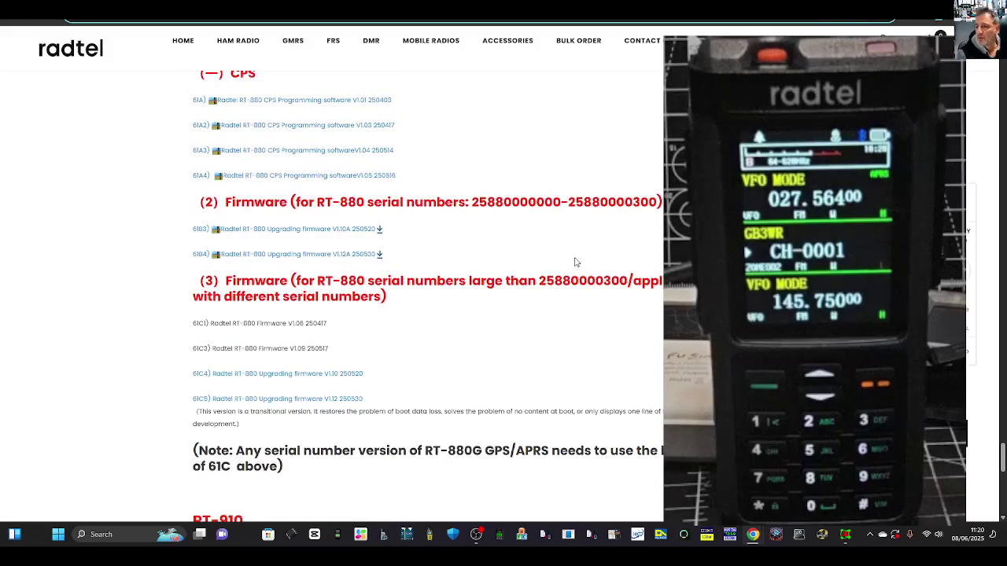
scroll(605, 242, "down", 1)
scroll(641, 196, "up", 1)
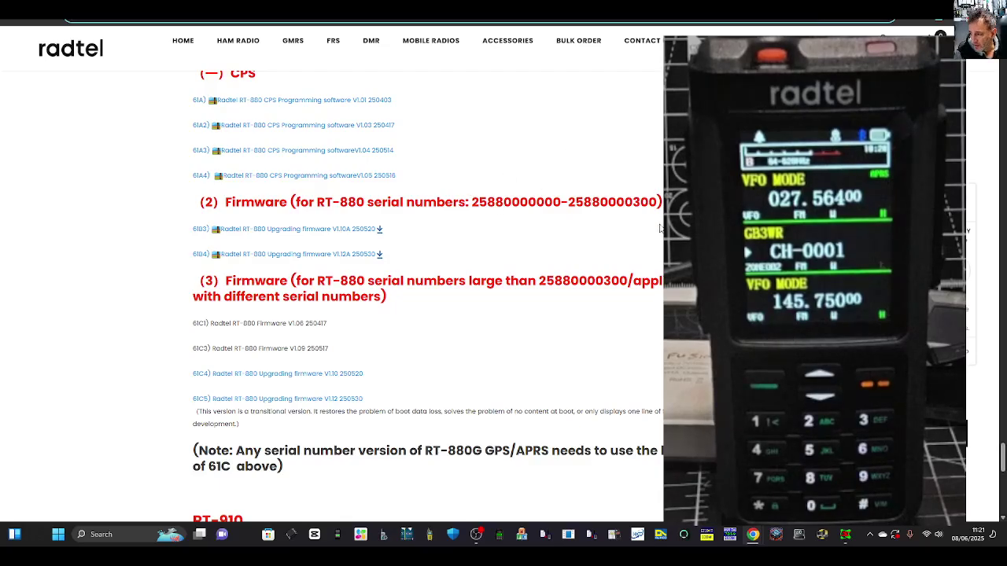
scroll(661, 228, "down", 1)
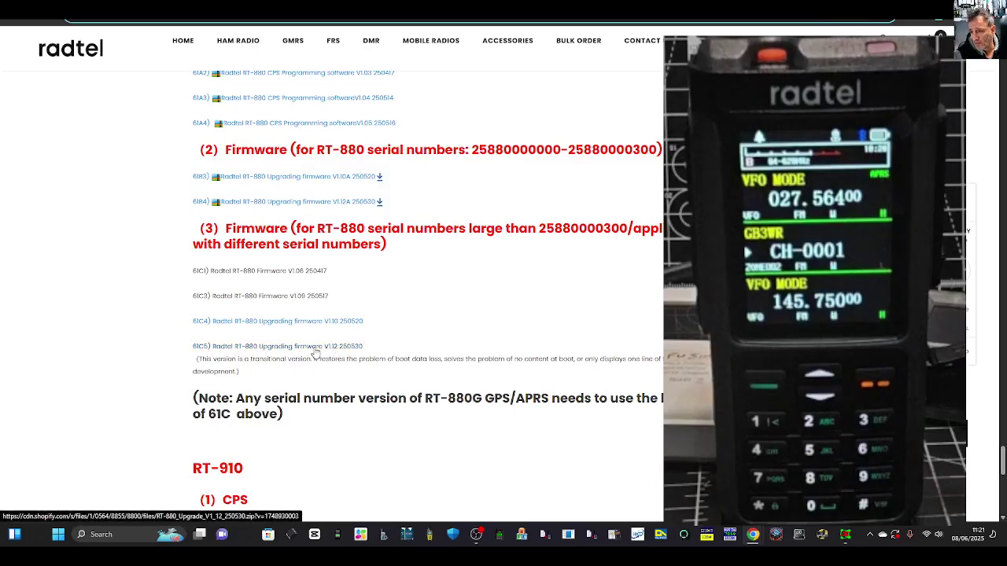
scroll(584, 258, "up", 1)
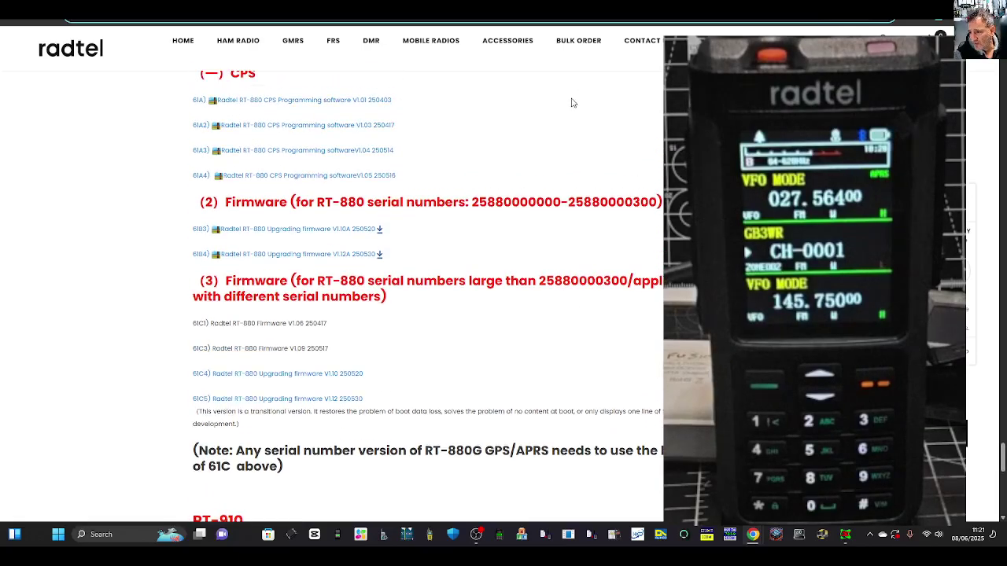
scroll(574, 111, "up", 2)
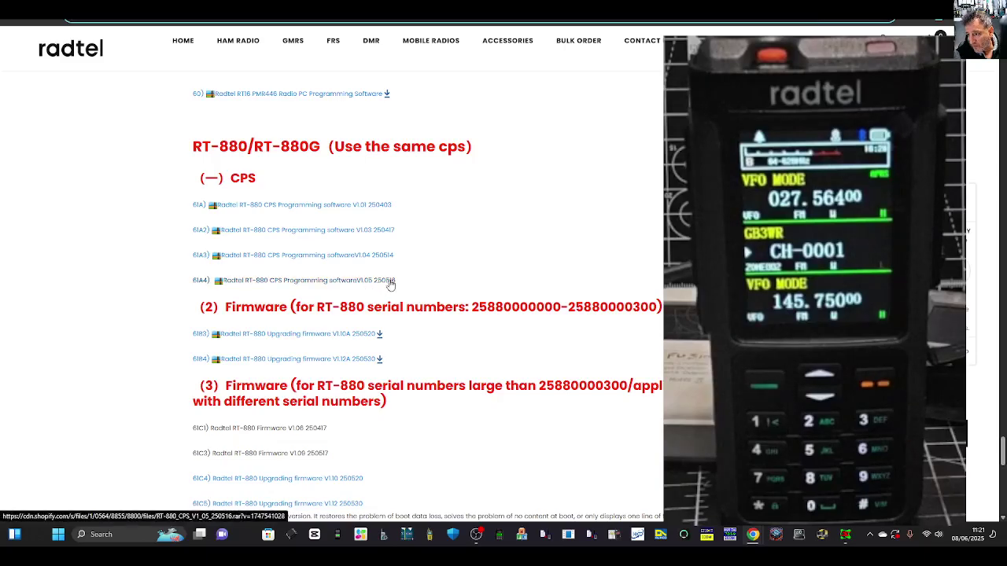
scroll(590, 201, "down", 3)
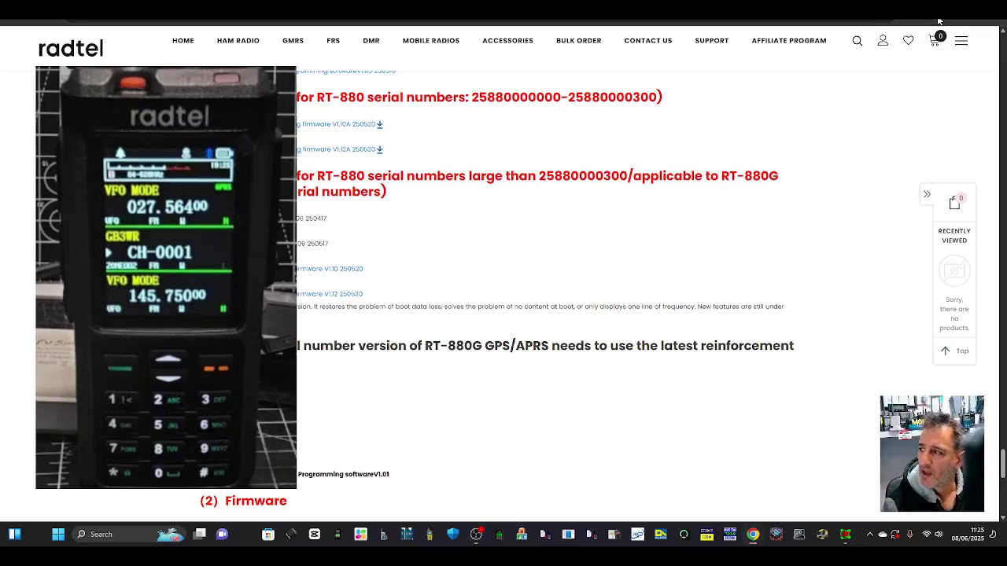
left_click(937, 21)
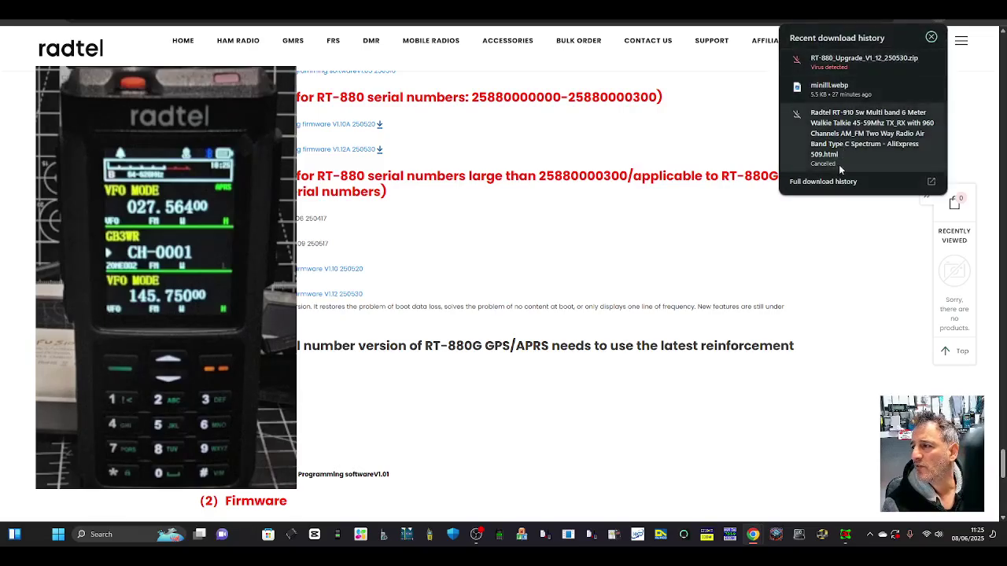
left_click(872, 269)
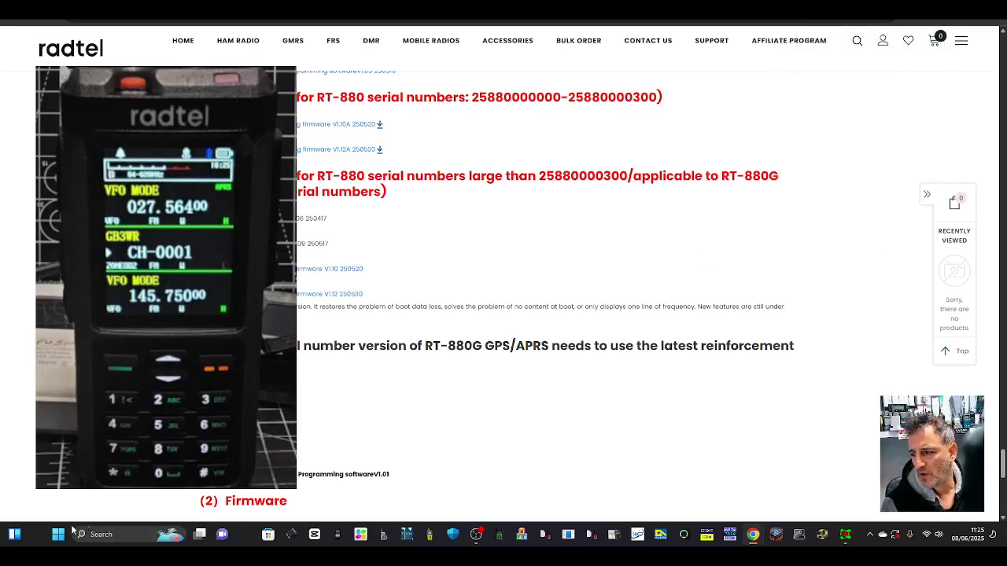
Step: Search the taskbar for 'Windows Security' and launch it beside the browser
left_click(117, 534)
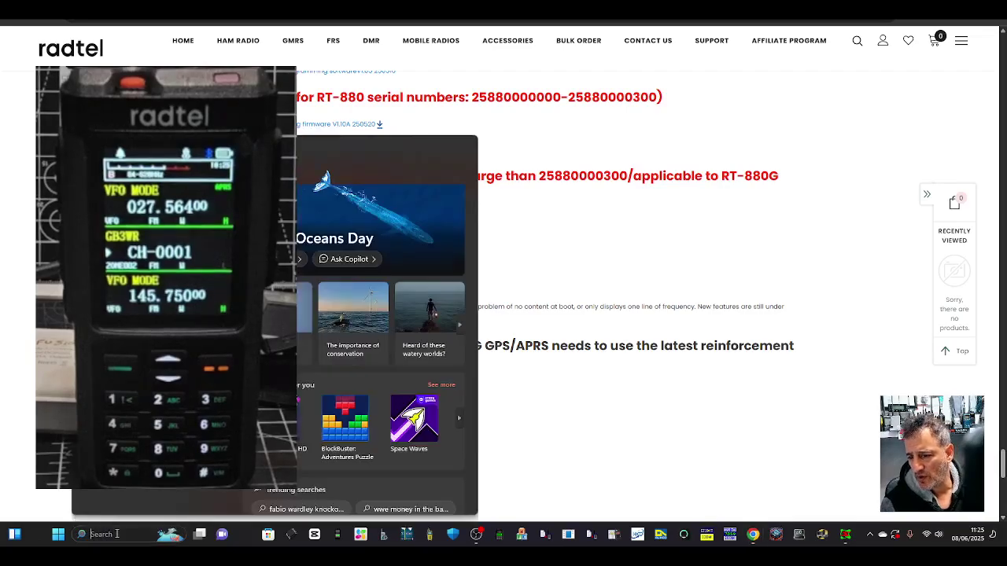
type("winscp")
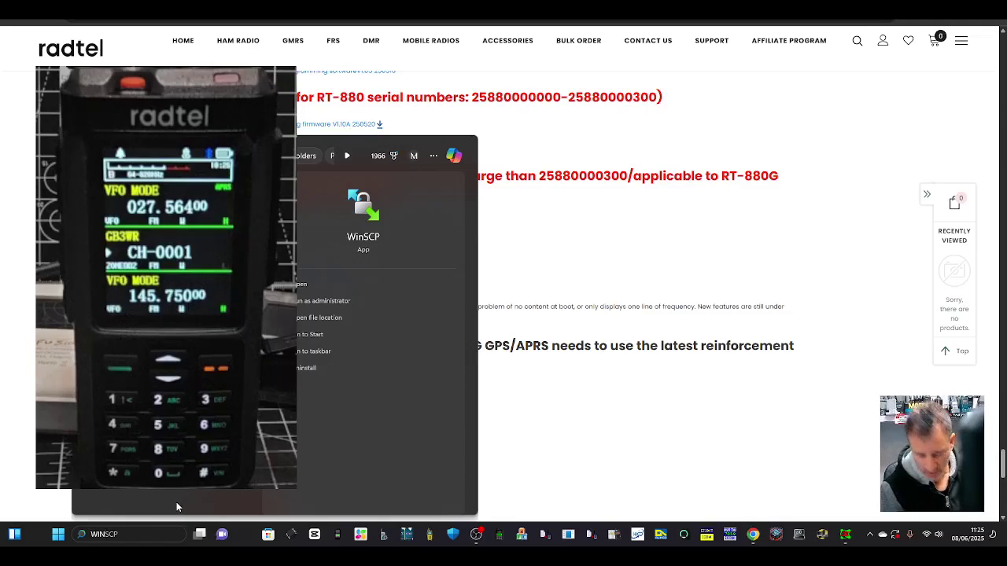
key("BackSpace")
key("BackSpace")
key("BackSpace")
type("DOWS")
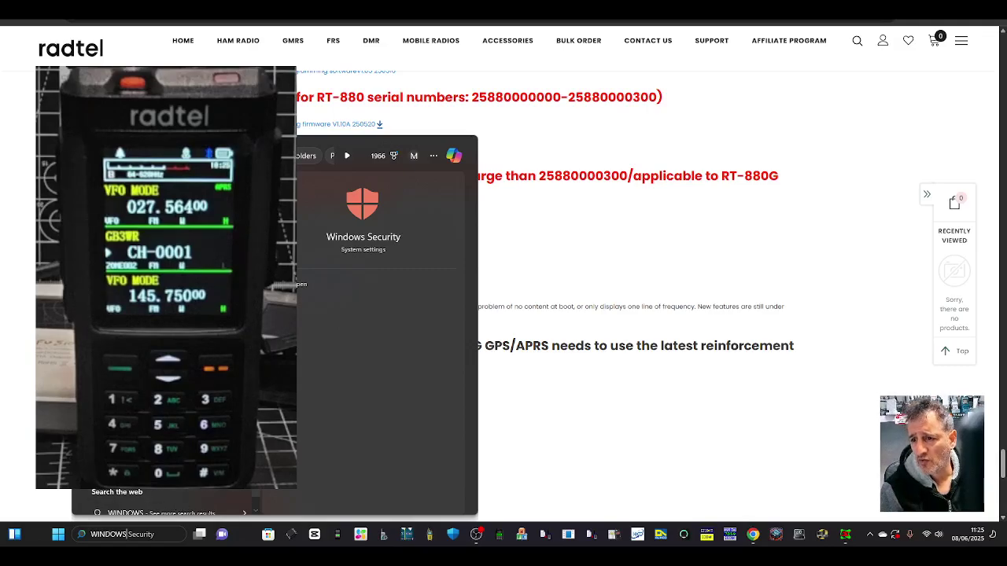
key("Return")
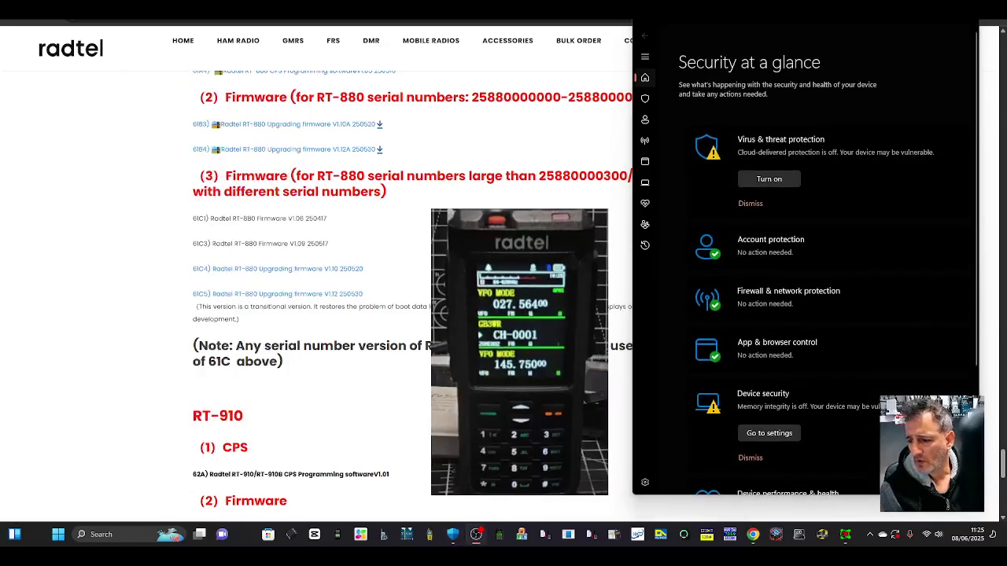
left_click(110, 535)
type("wsjtx")
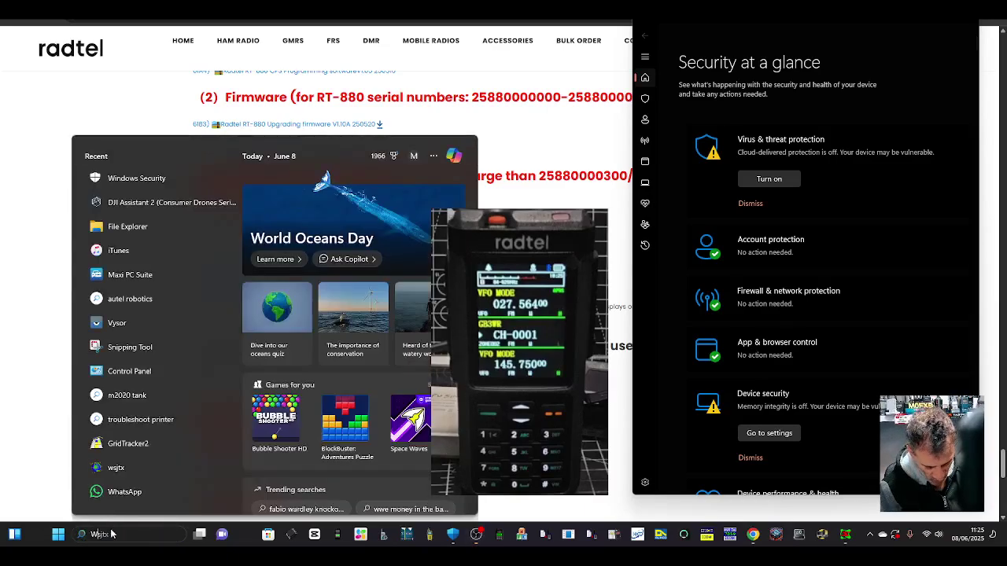
type("WINDOW")
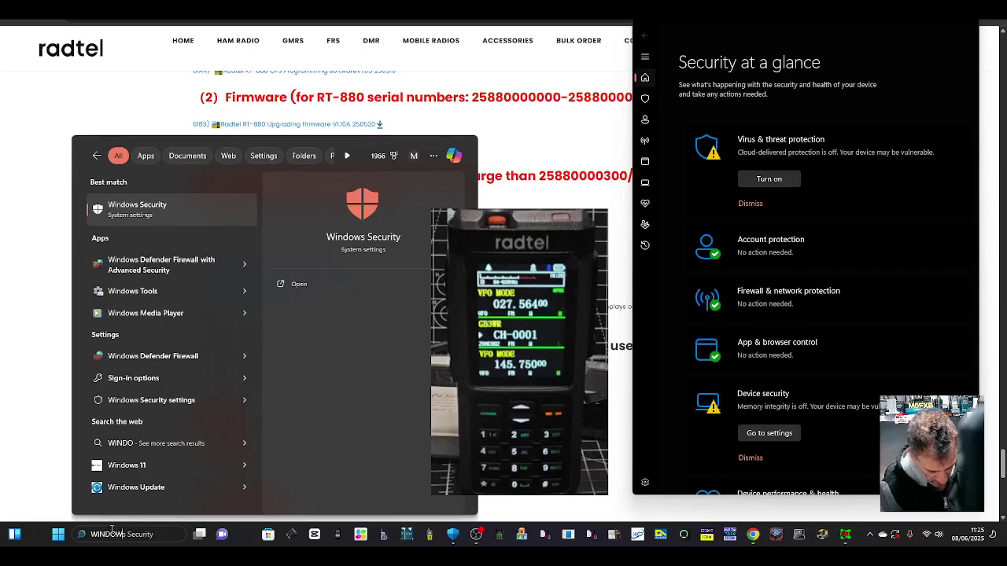
type("S")
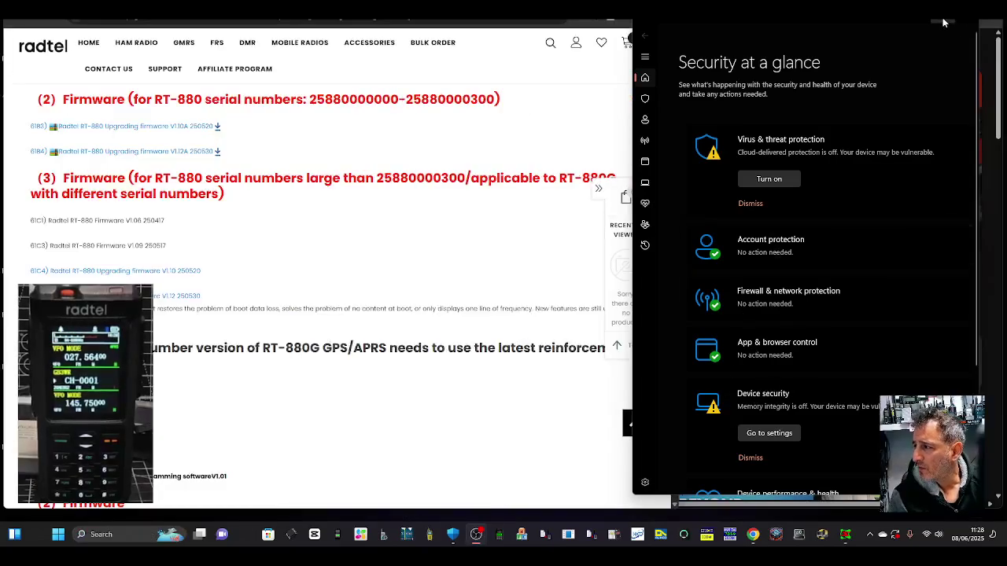
Step: Maximize Windows Security and switch Real-time protection off in Virus & threat protection settings
left_click(945, 22)
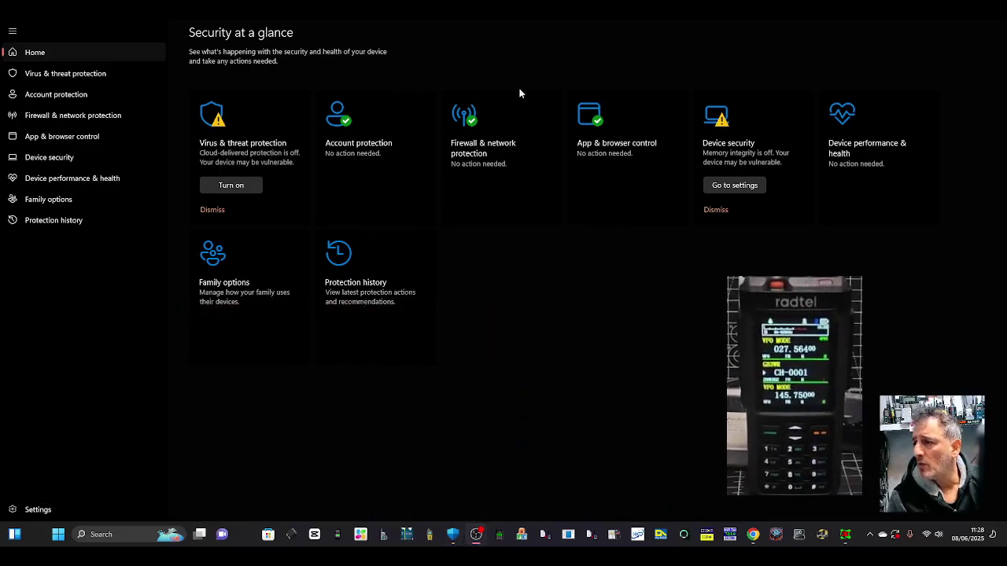
left_click(59, 73)
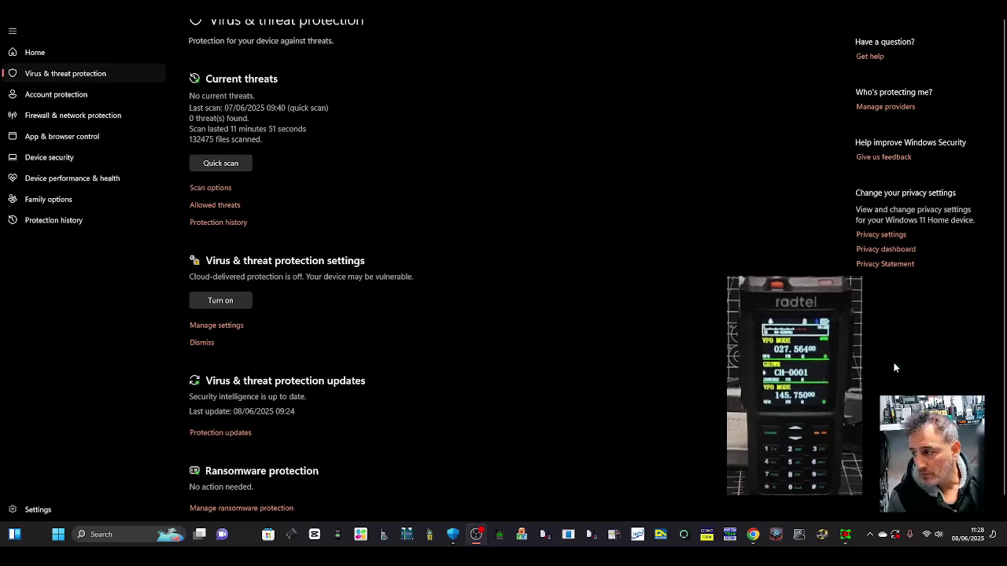
left_click(225, 325)
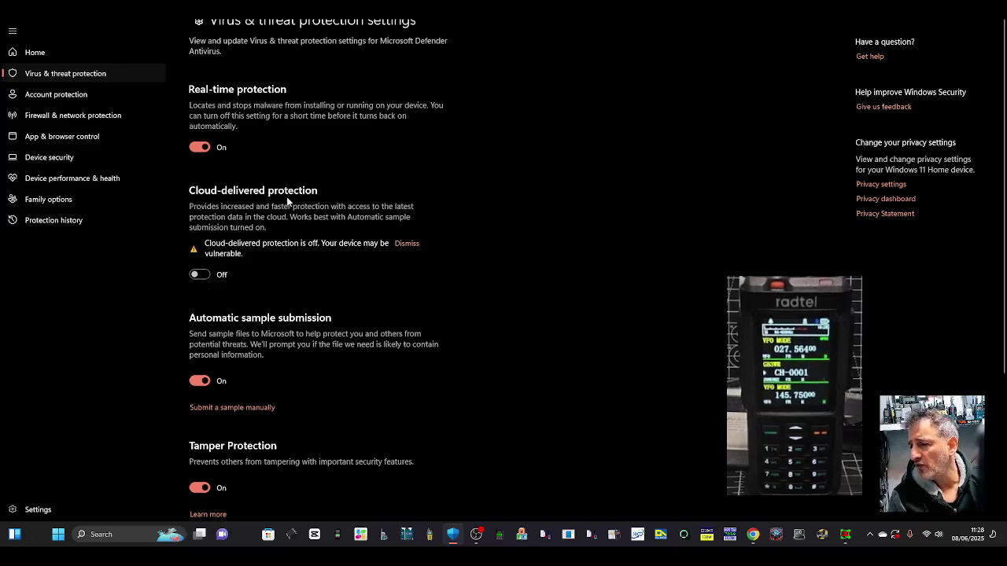
scroll(294, 202, "down", 3)
scroll(297, 202, "up", 3)
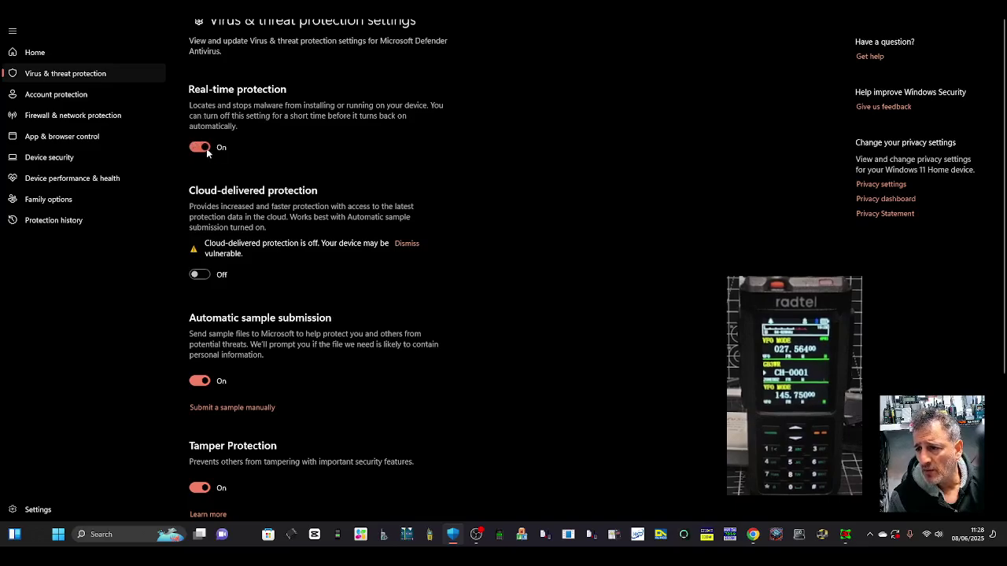
left_click(202, 146)
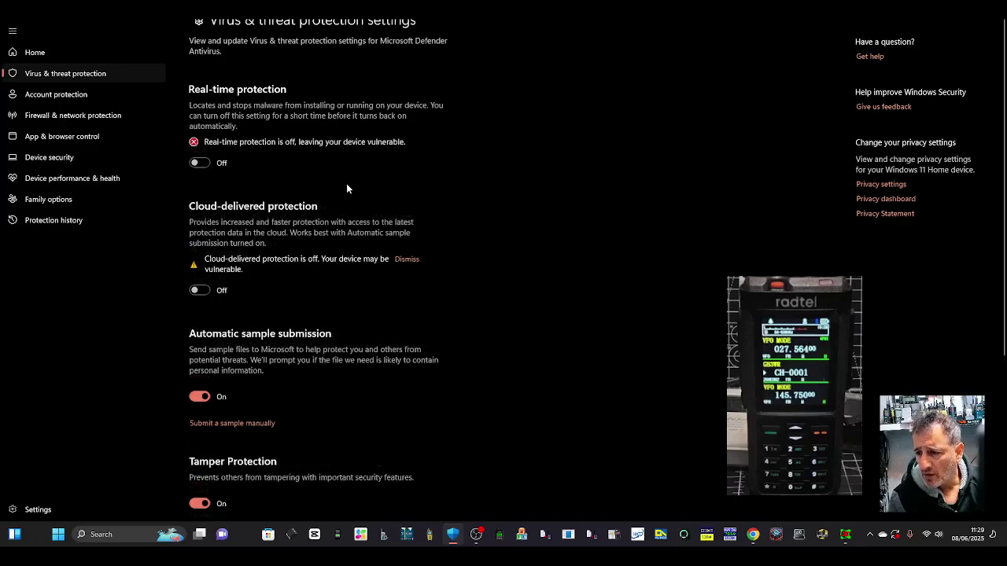
Step: Open the Defender scan exclusions list via Add or remove exclusions
scroll(348, 188, "down", 1)
scroll(351, 262, "down", 2)
scroll(351, 258, "up", 3)
scroll(351, 258, "down", 3)
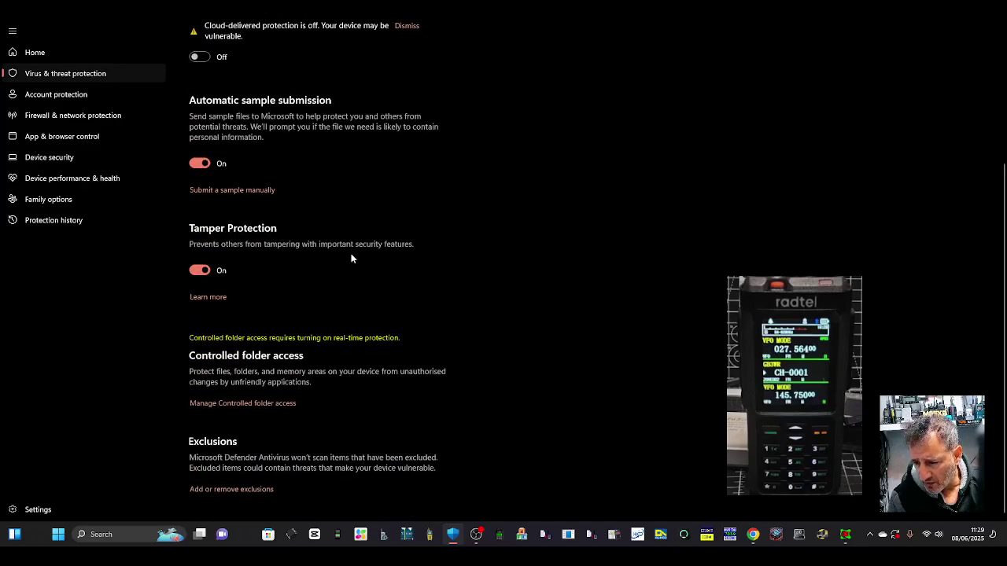
left_click(236, 489)
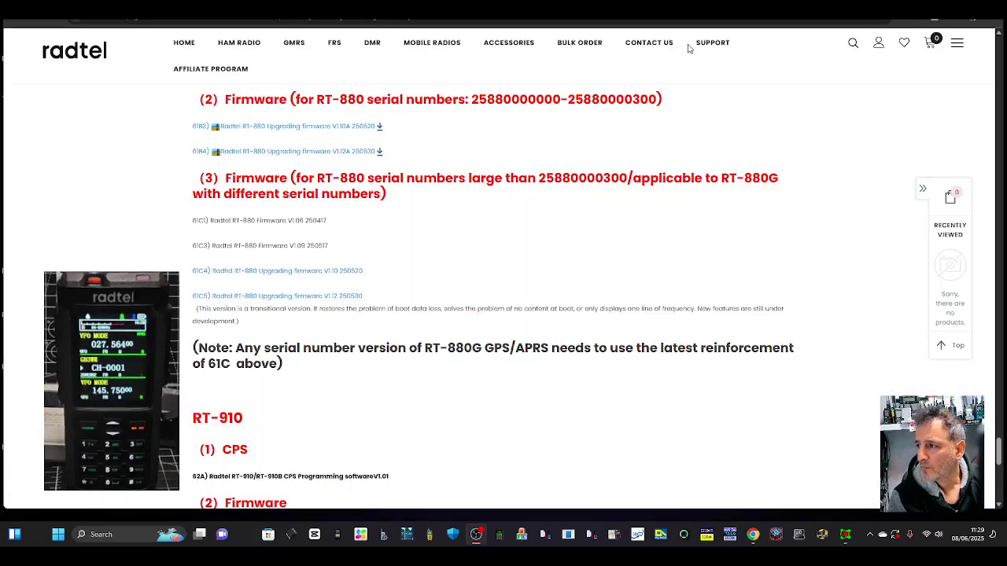
Step: Download the 61C5 RT-880 Upgrading firmware V1.12 zip and open it in WinRAR
left_click(598, 142)
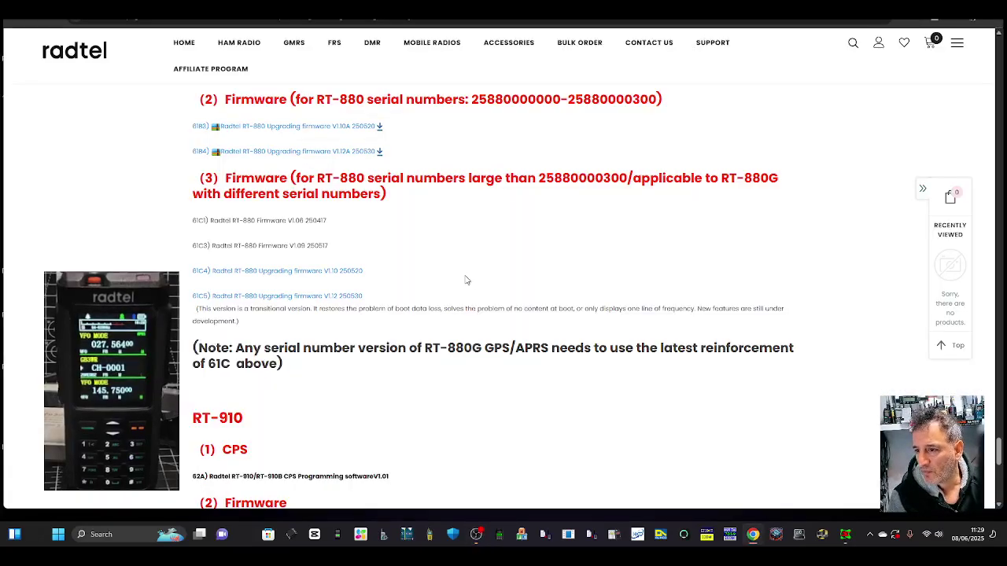
scroll(449, 254, "down", 3)
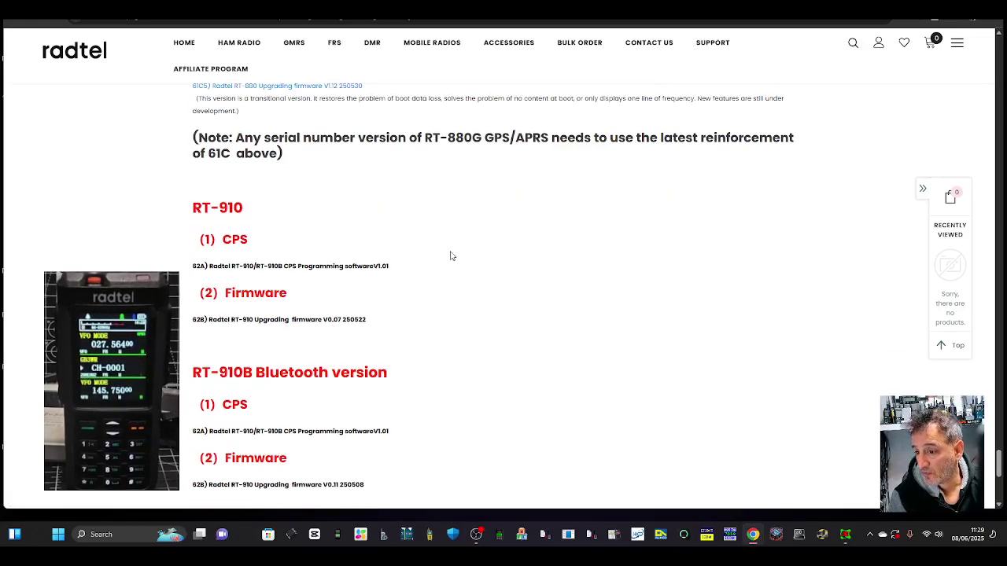
scroll(366, 268, "up", 3)
left_click(326, 297)
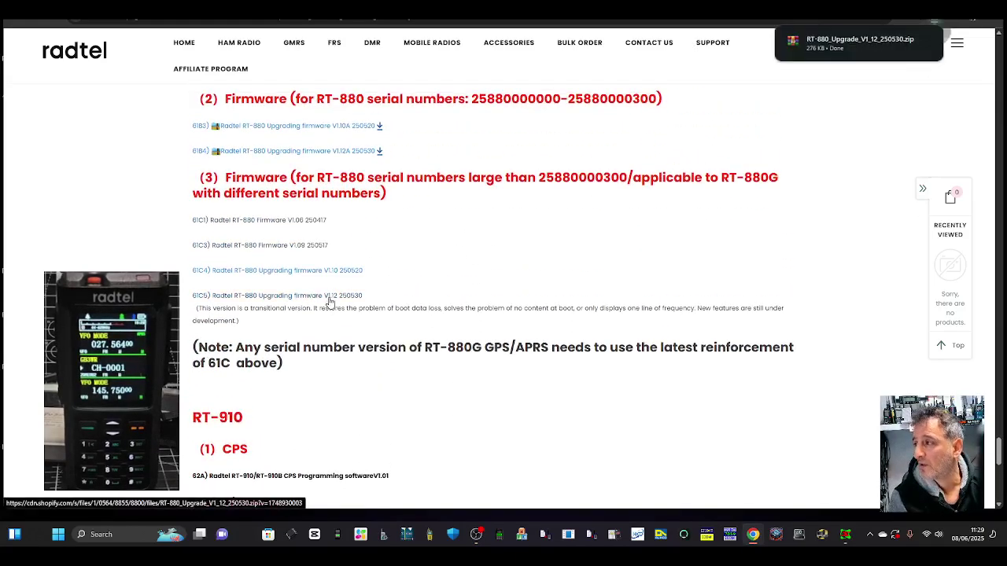
left_click(832, 49)
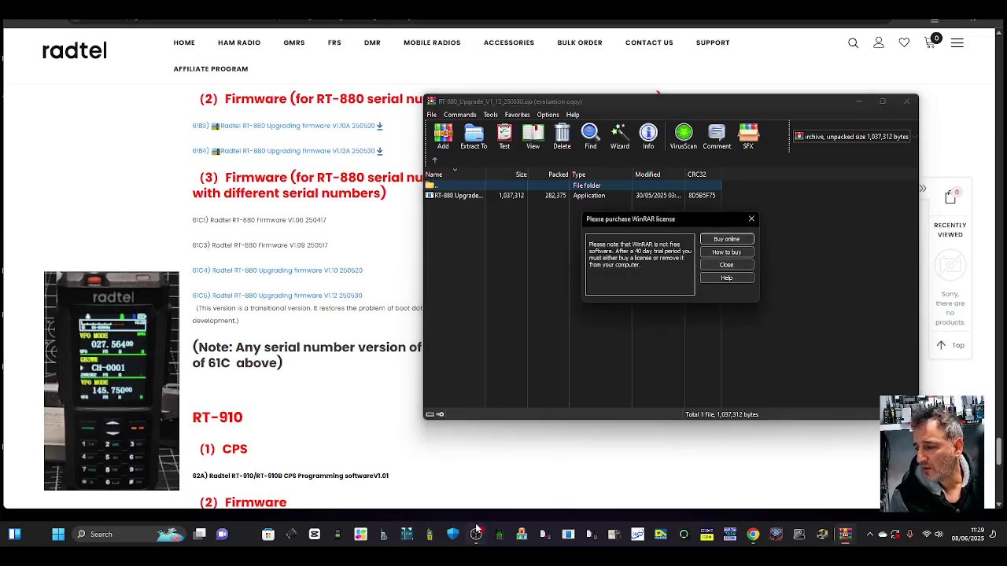
Step: Dismiss WinRAR's licence reminder and run the RT-880 Upgrade exe, choosing SmartScreen's Run anyway
mouse_move(480, 537)
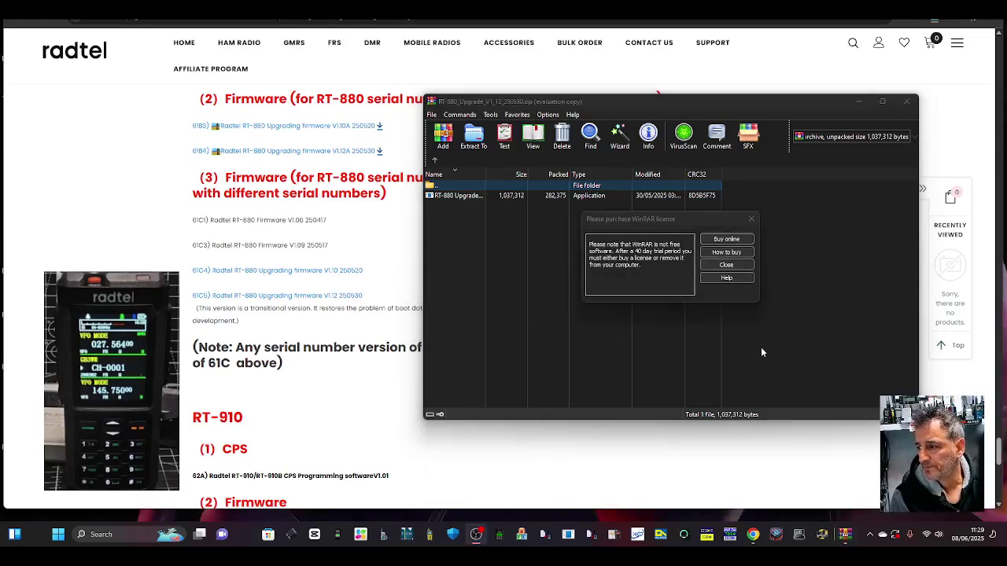
key("Escape")
left_click(527, 183)
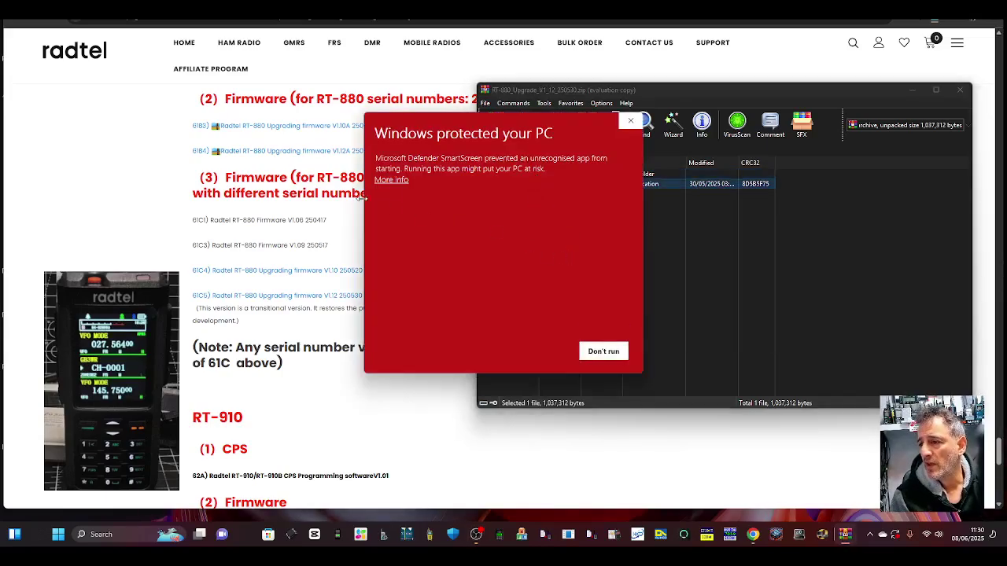
left_click(392, 180)
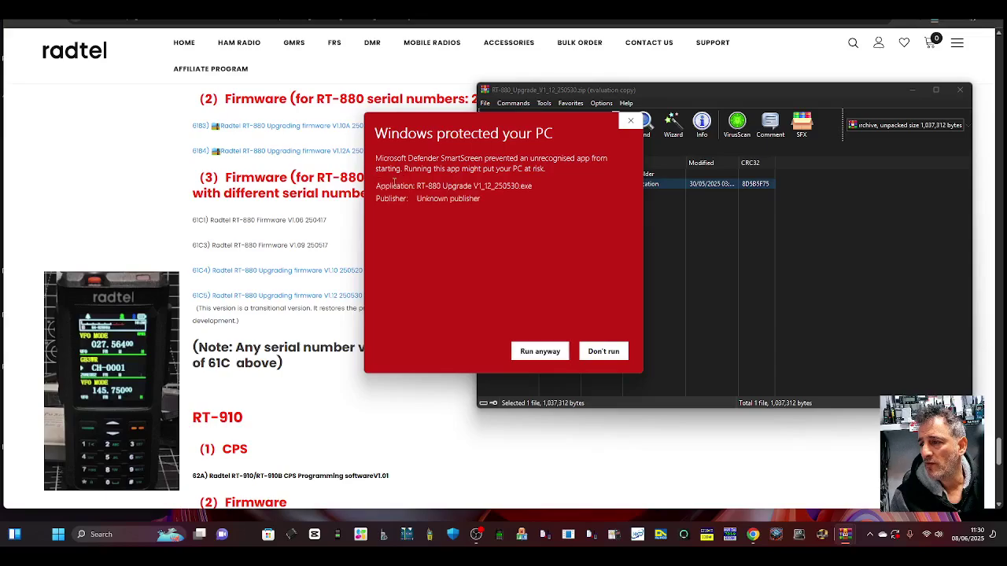
left_click(549, 352)
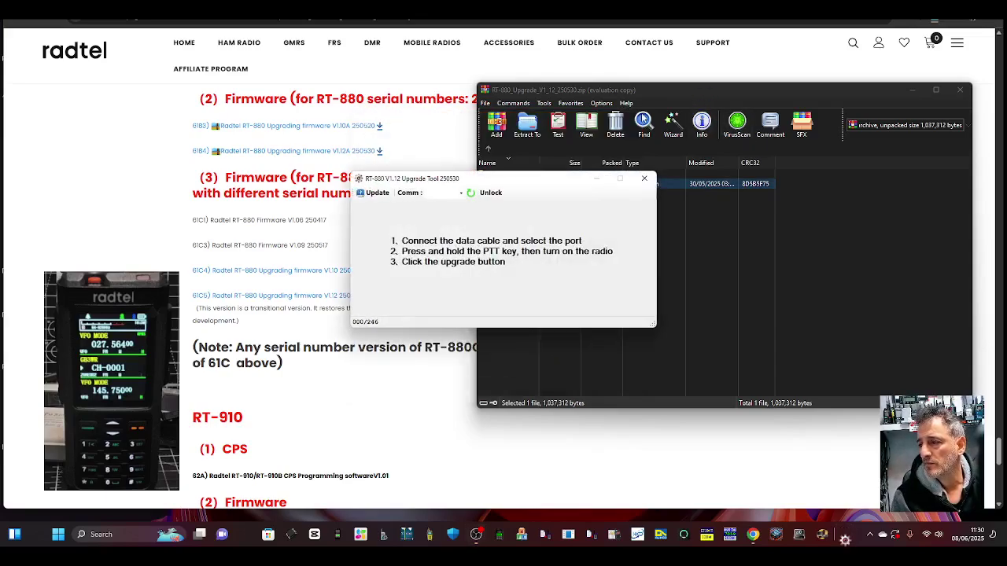
Step: Drag the Upgrade Tool window right so the Radtel firmware list shows beside it
left_click_drag(537, 182, 731, 185)
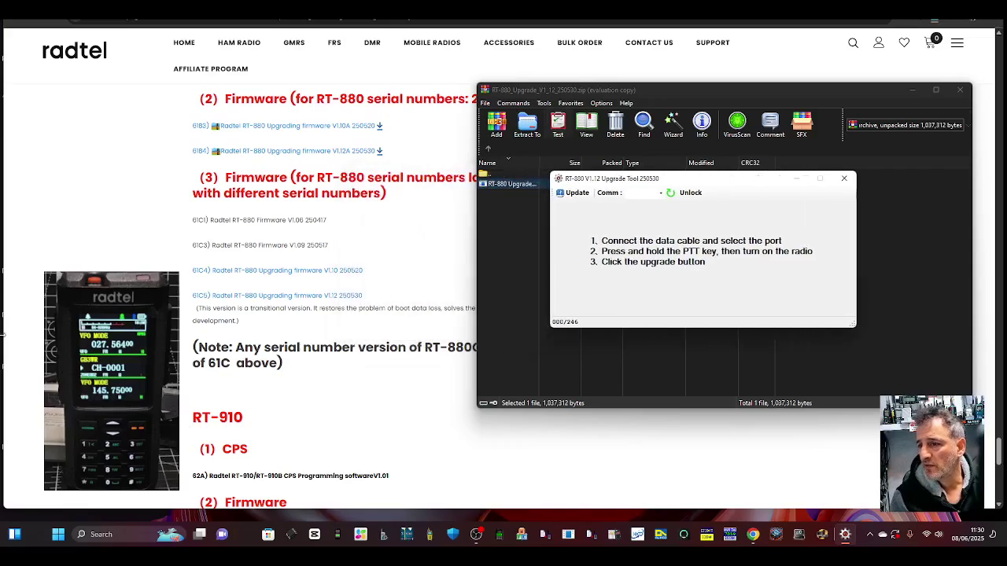
left_click(116, 180)
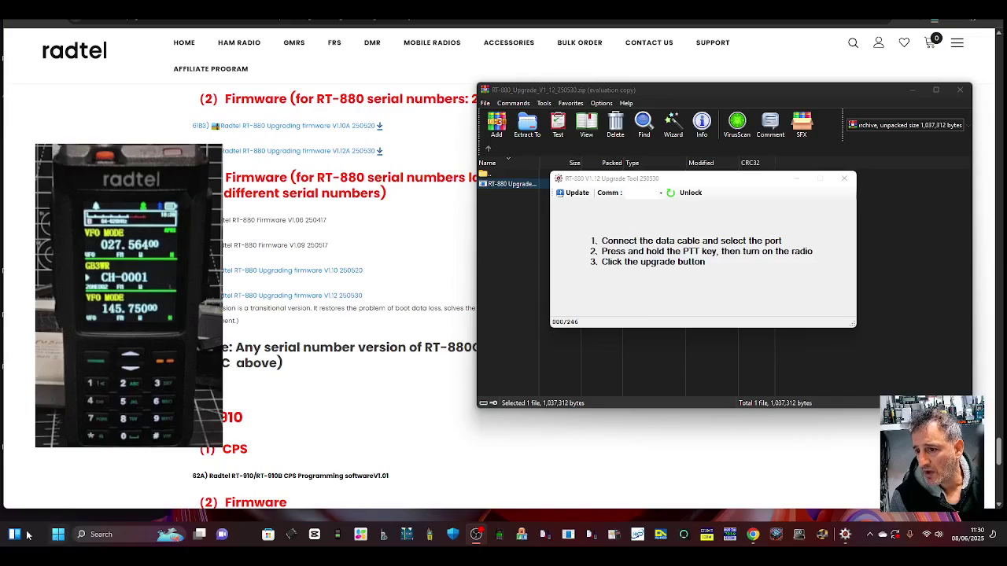
right_click(57, 540)
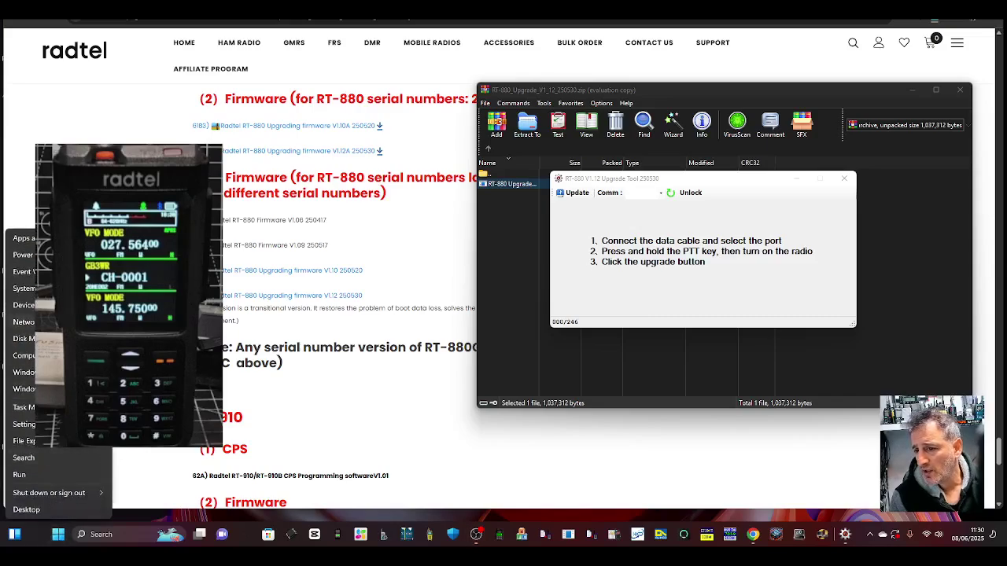
left_click(411, 252)
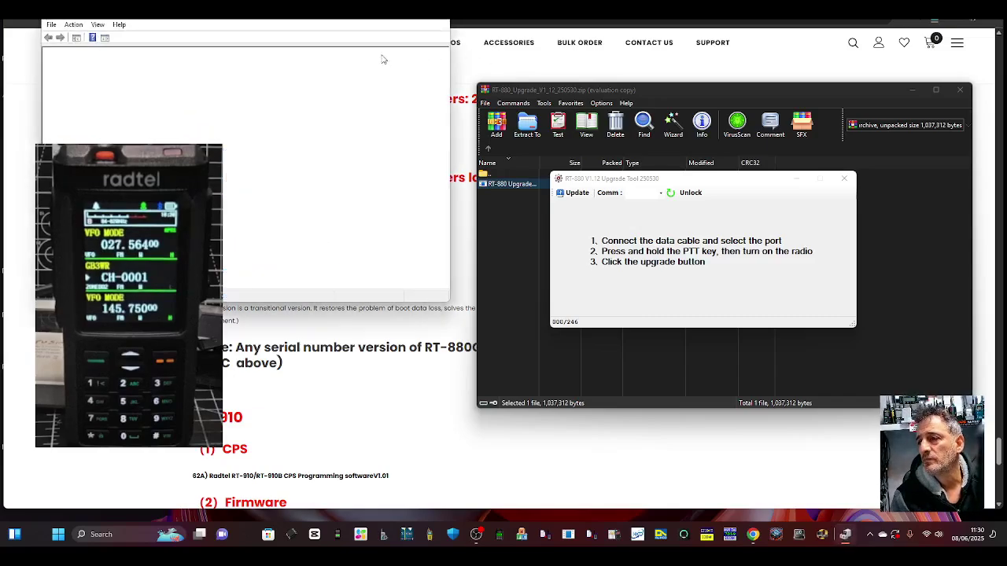
scroll(236, 94, "down", 5)
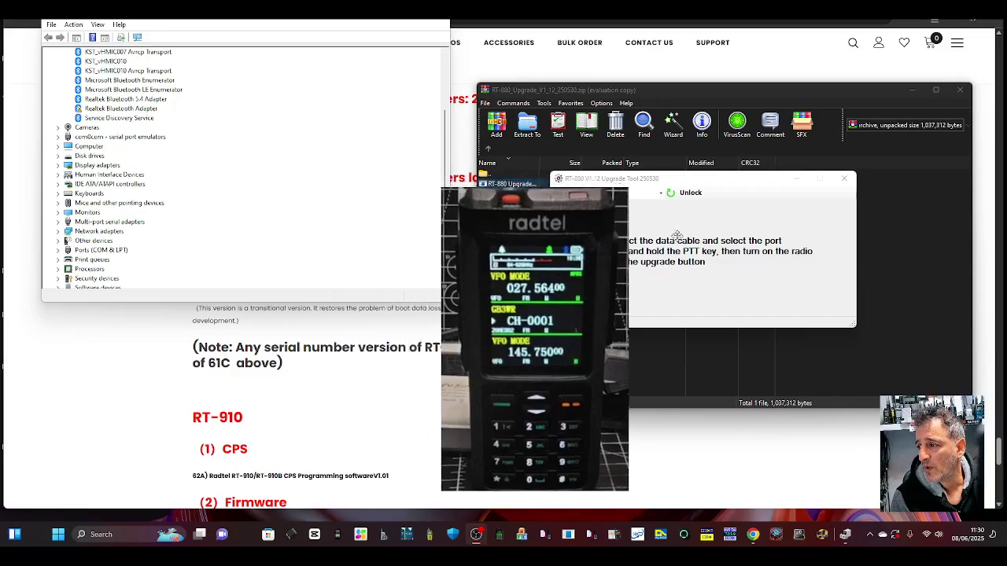
double_click(111, 250)
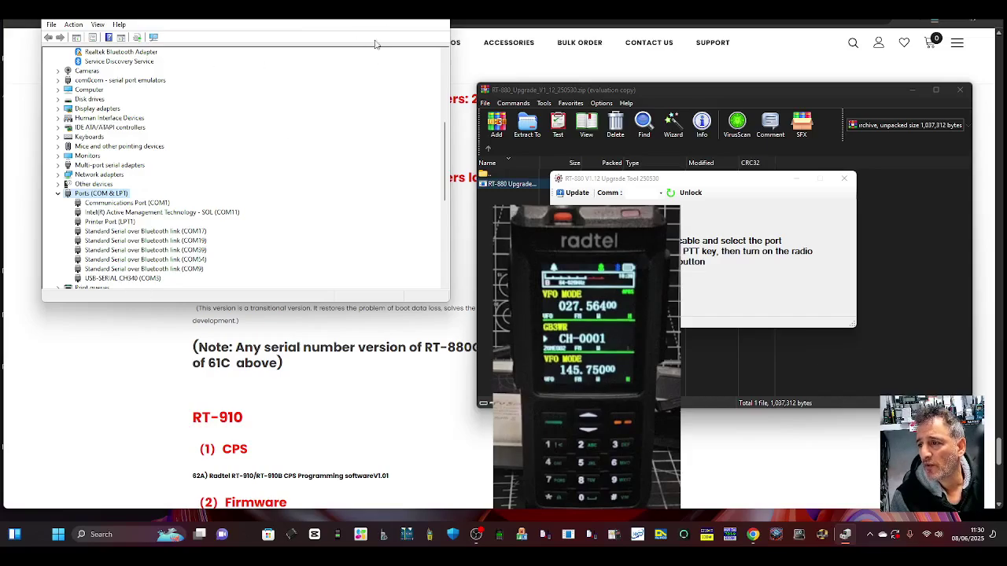
left_click(381, 10)
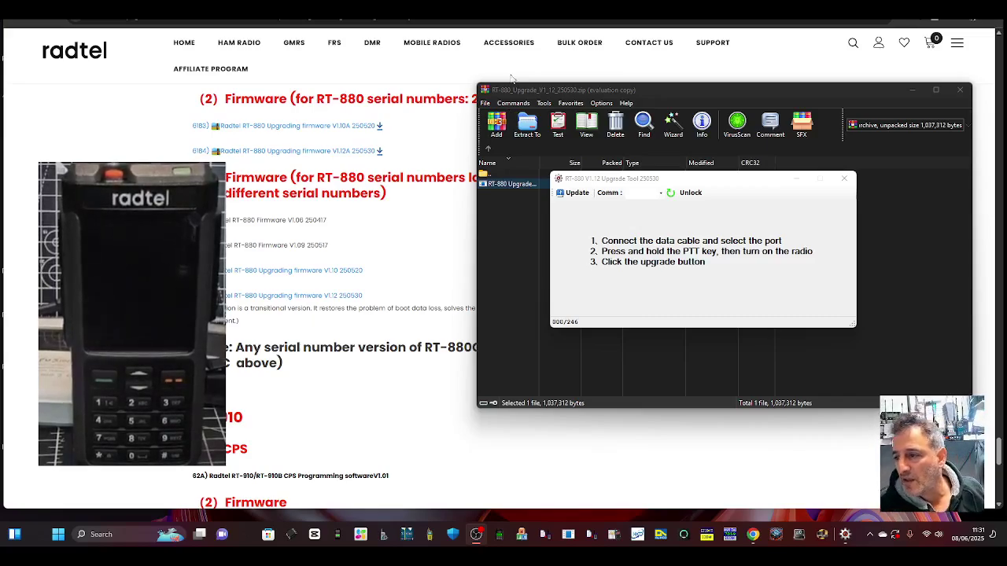
Step: Set the Comm port to COM3 and run Update until the tool reports Completed!
left_click(660, 193)
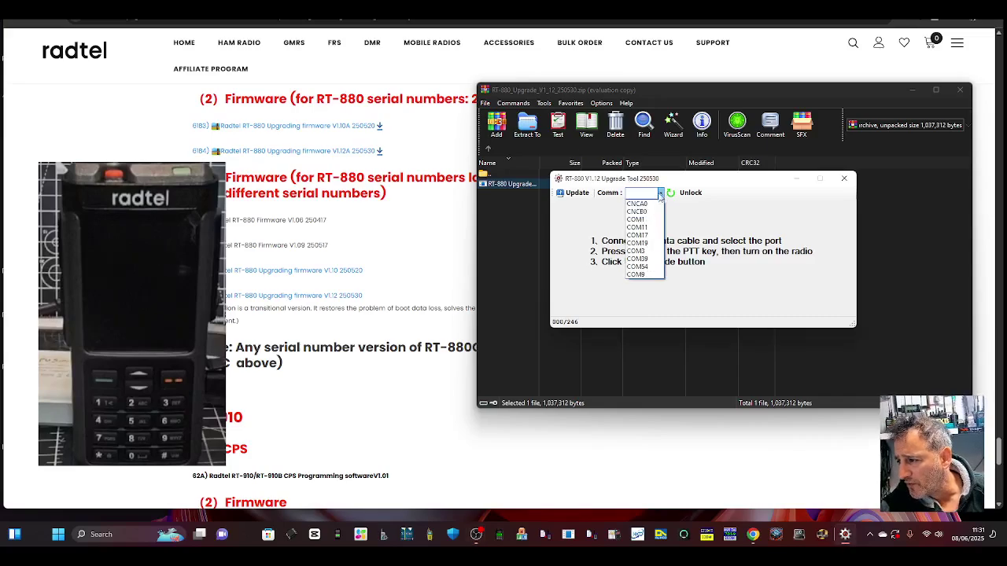
left_click(650, 252)
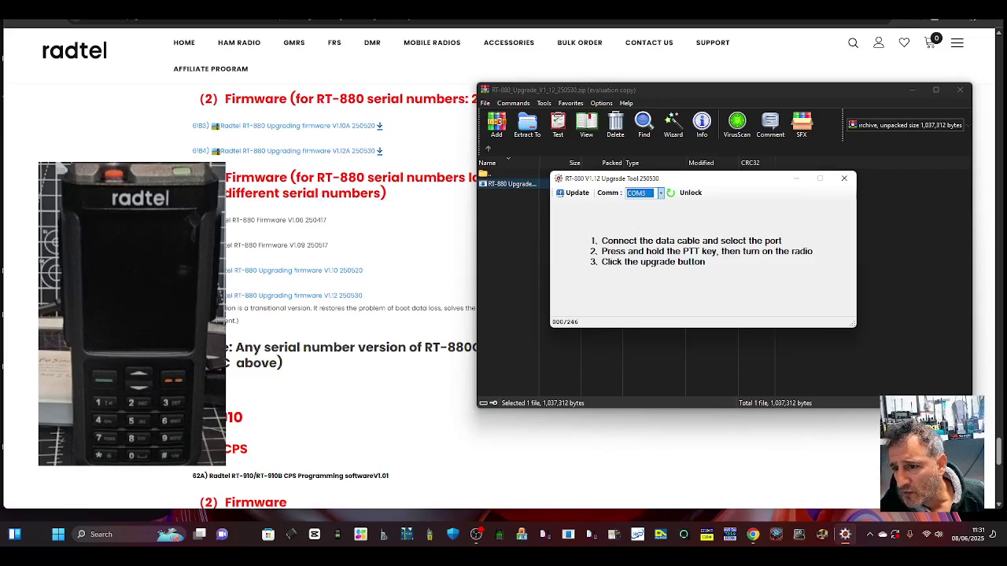
left_click(572, 193)
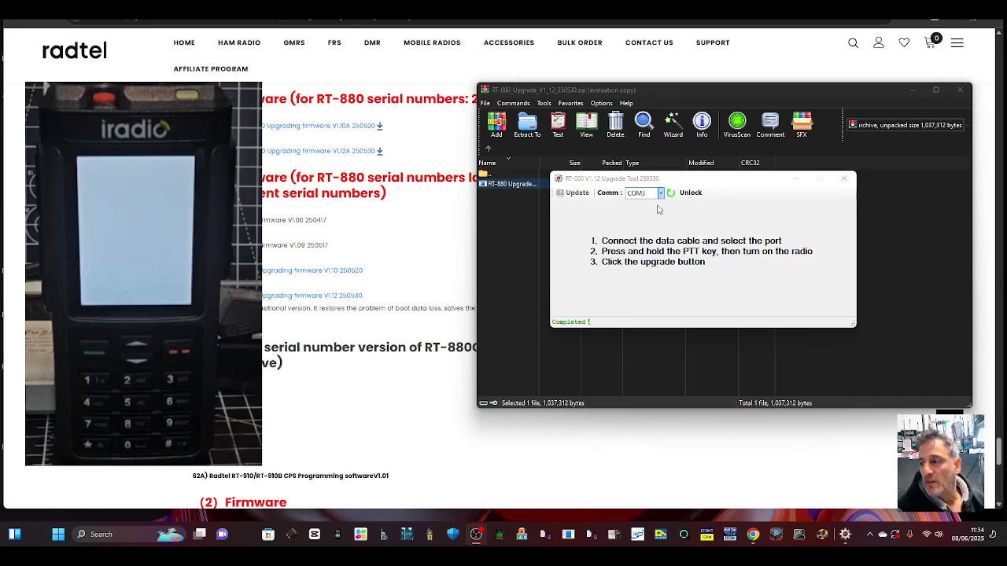
Step: Close the Upgrade Tool and relaunch it from the archive past the SmartScreen warning
left_click(576, 198)
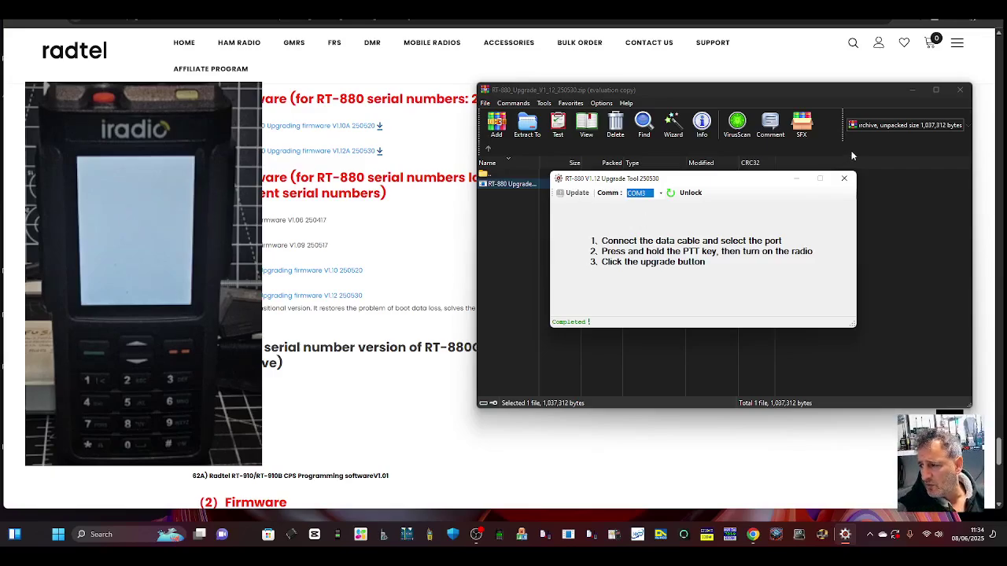
left_click(845, 181)
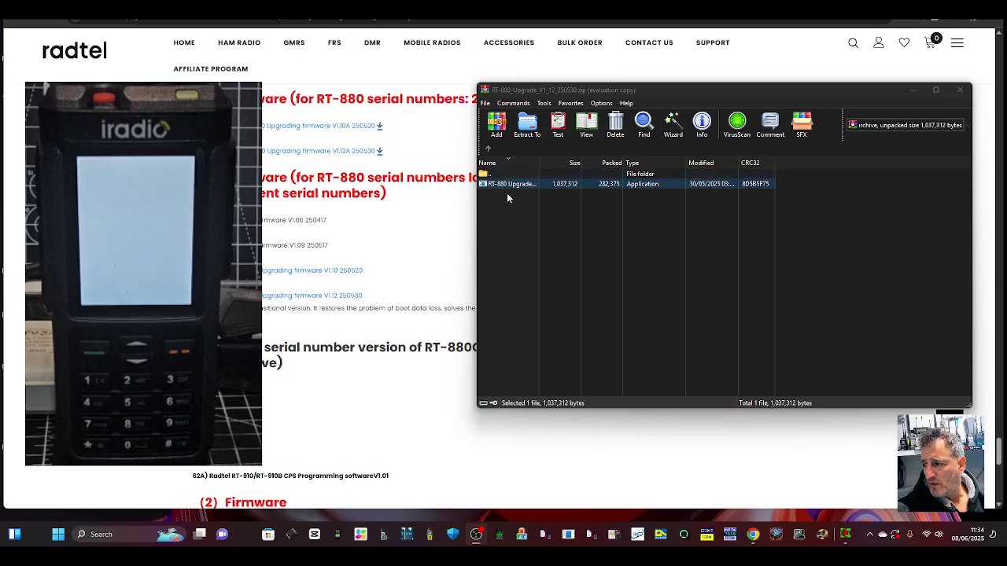
double_click(509, 186)
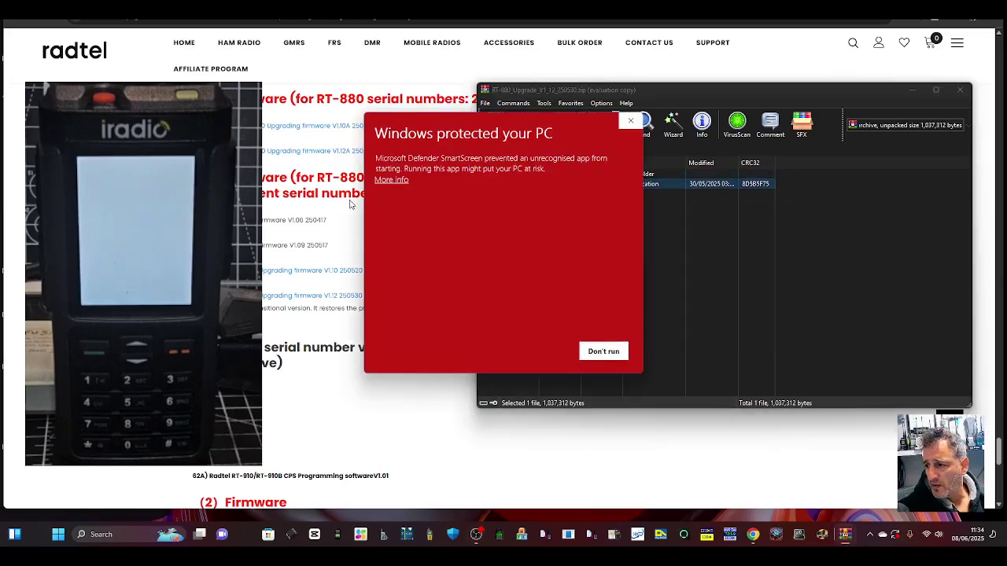
left_click(395, 180)
left_click(538, 352)
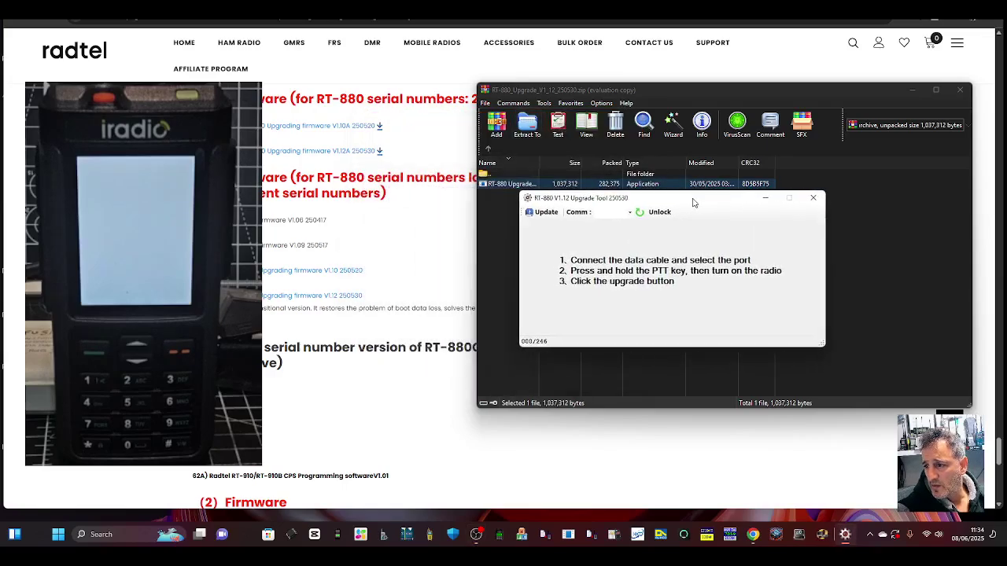
Step: Select COM3, try Update, and dismiss the resulting Communication Error 5 dialogs
left_click(633, 212)
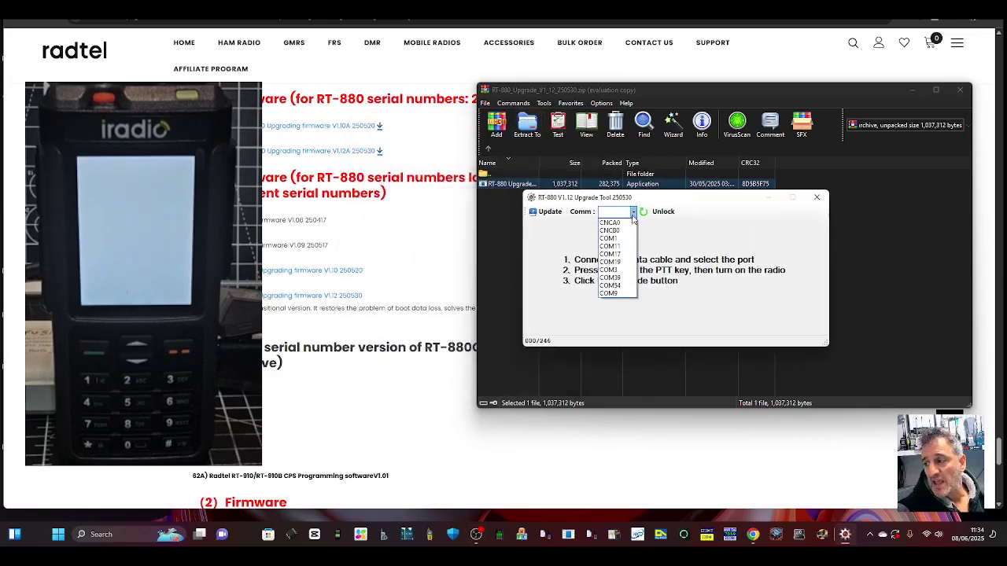
left_click(622, 271)
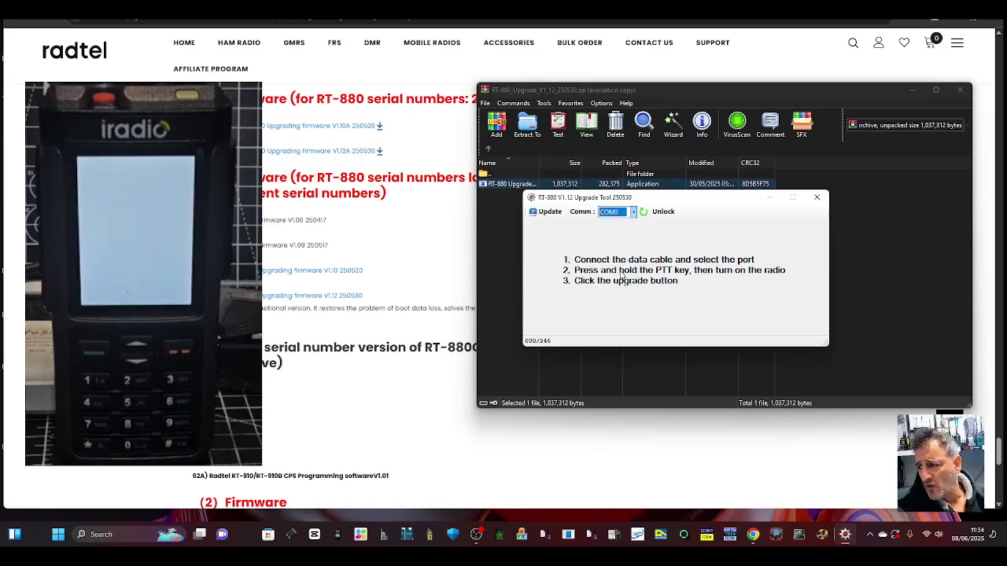
left_click(545, 212)
left_click(539, 238)
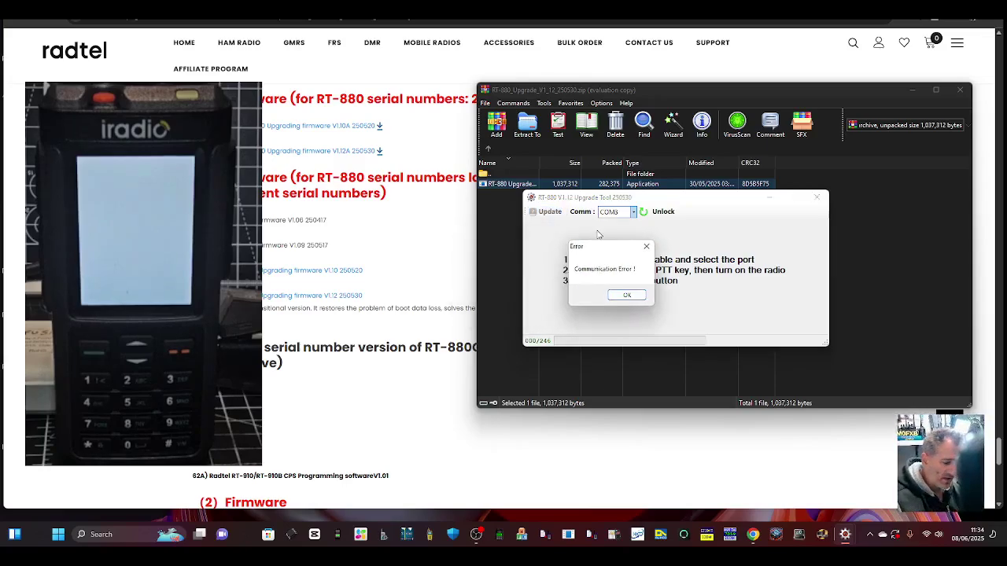
left_click(639, 297)
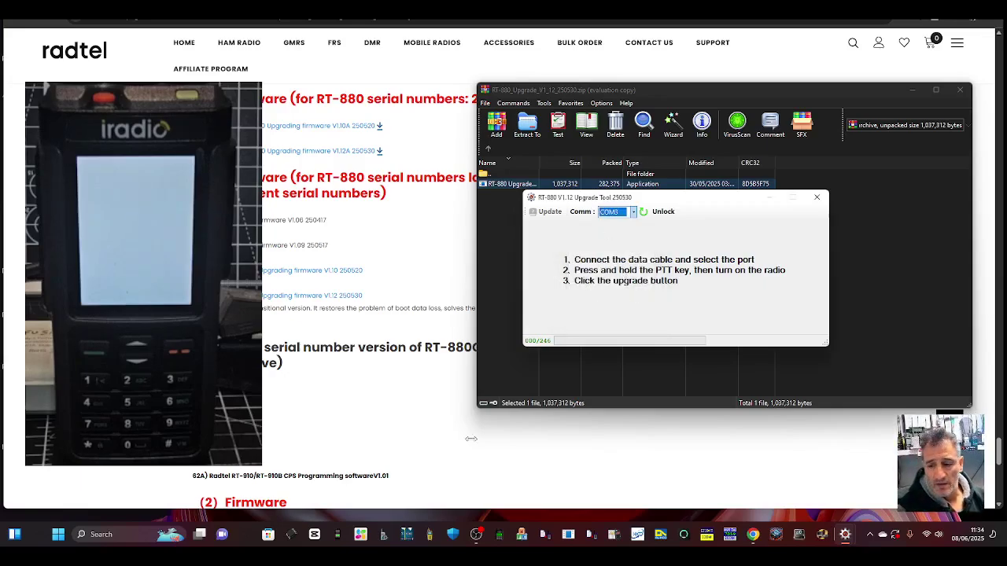
right_click(57, 535)
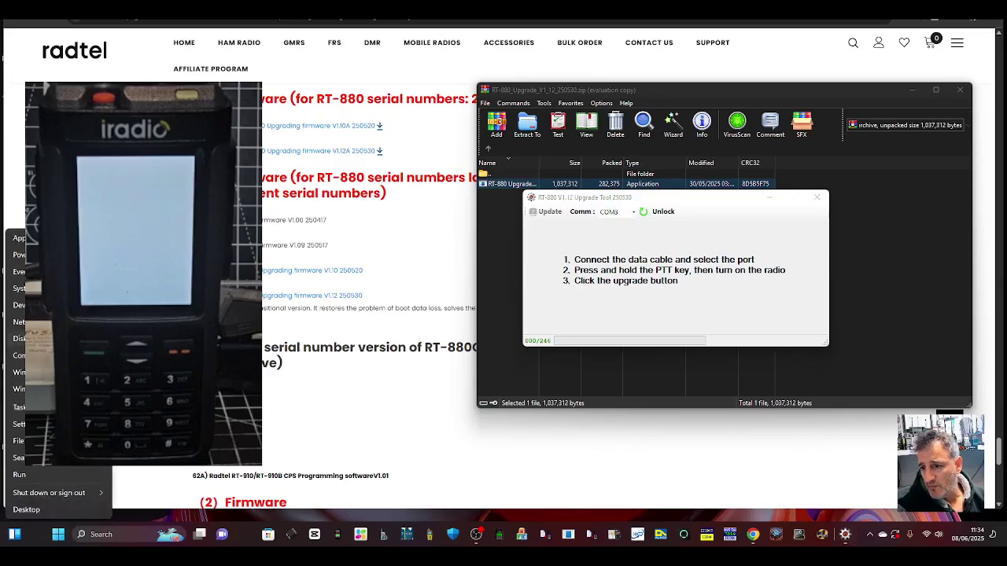
key("Escape")
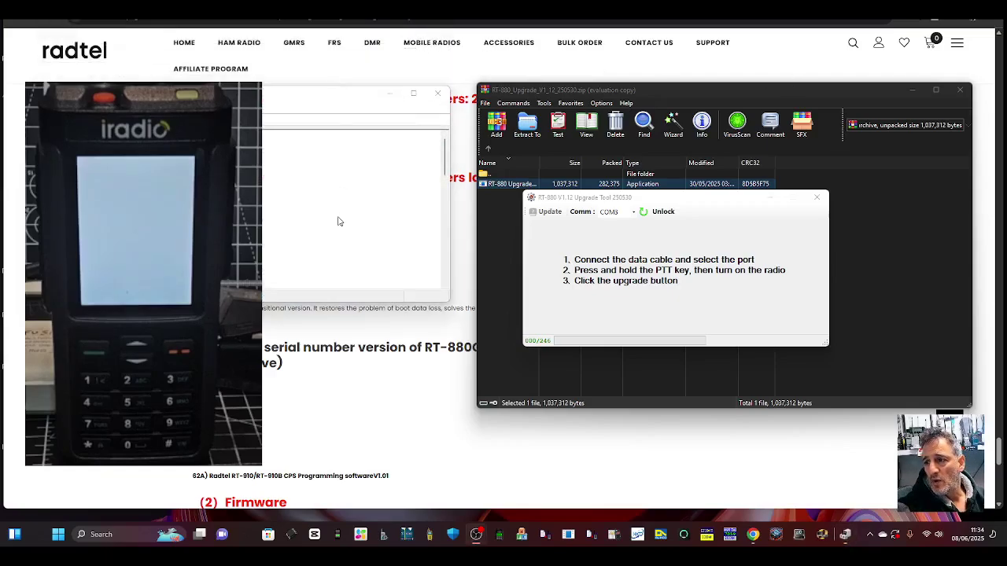
left_click_drag(296, 101, 755, 106)
scroll(586, 251, "down", 4)
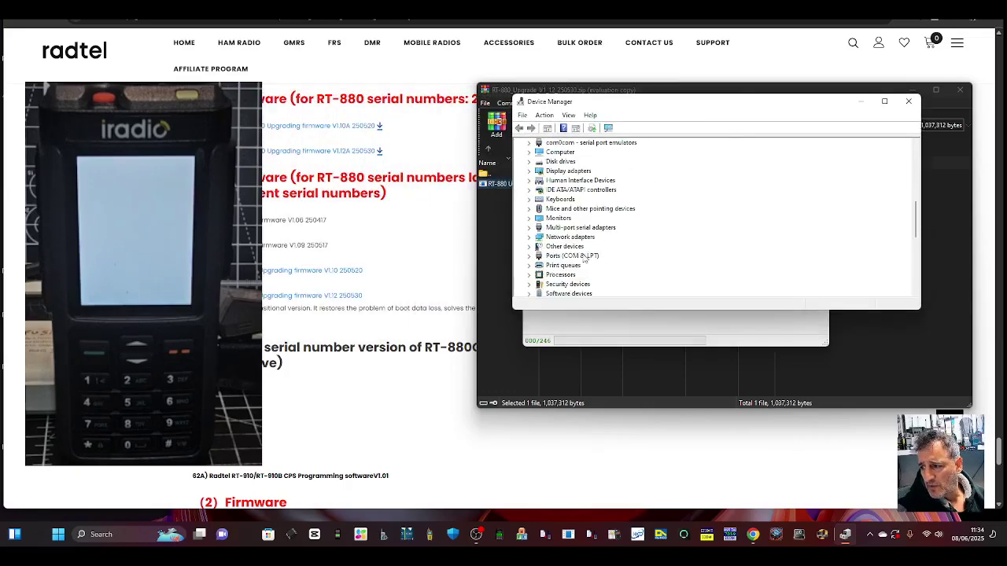
double_click(579, 229)
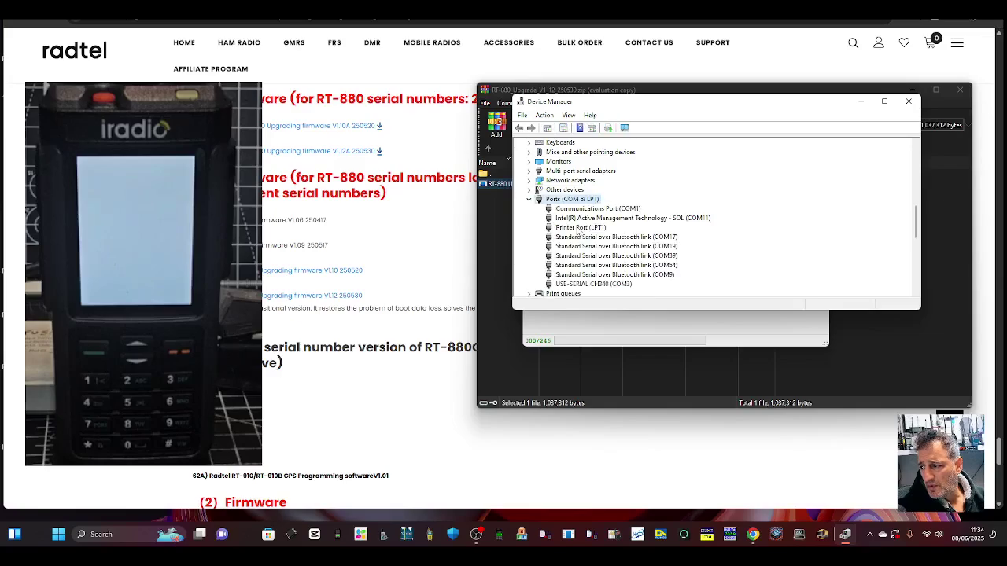
left_click(909, 102)
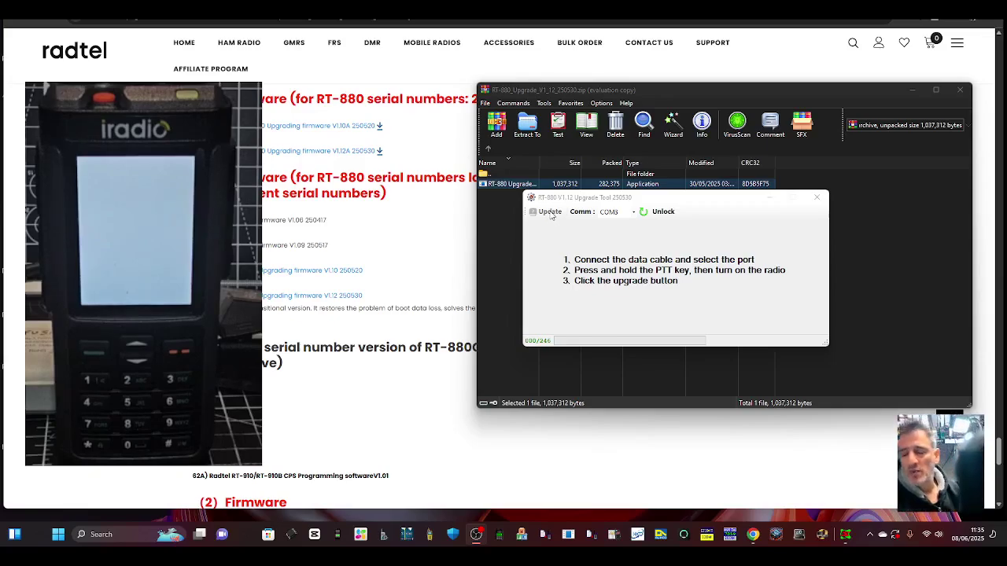
Step: Close the old tool and archive, then download and open RT-880_Open_Beta_Upgrade_V1_12A_250530.zip
left_click(817, 199)
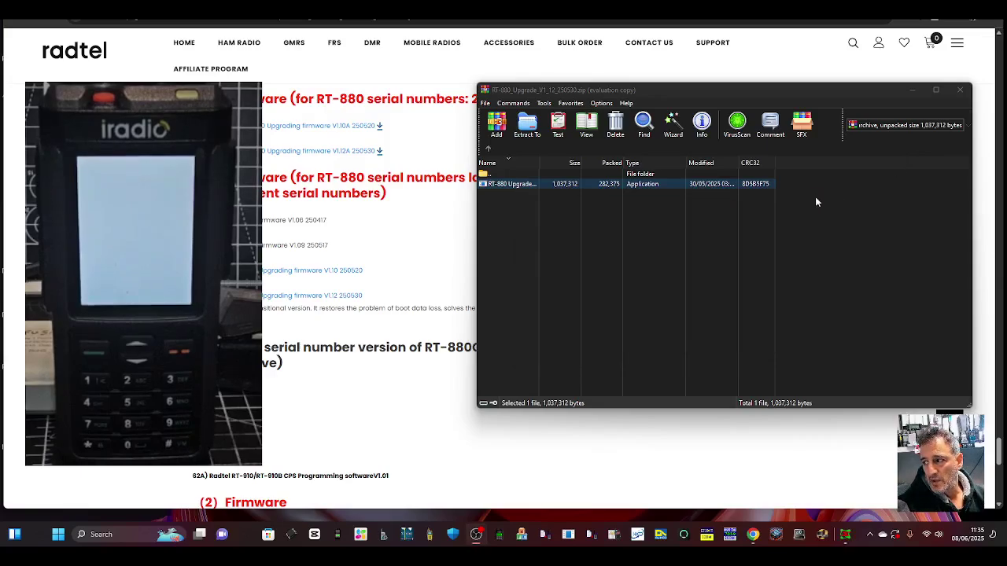
left_click(960, 90)
scroll(602, 209, "down", 2)
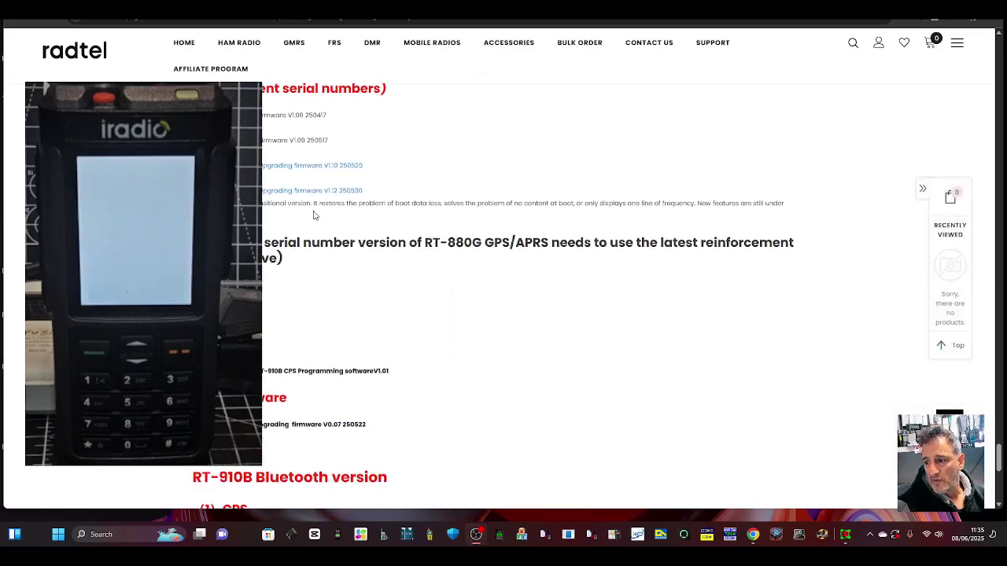
scroll(718, 297, "up", 2)
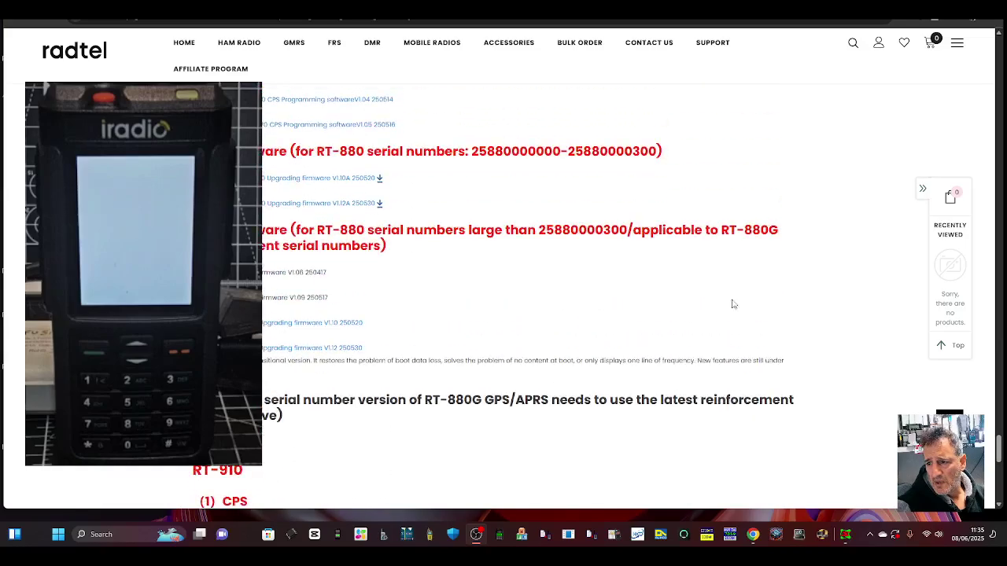
scroll(718, 297, "up", 2)
scroll(430, 207, "down", 2)
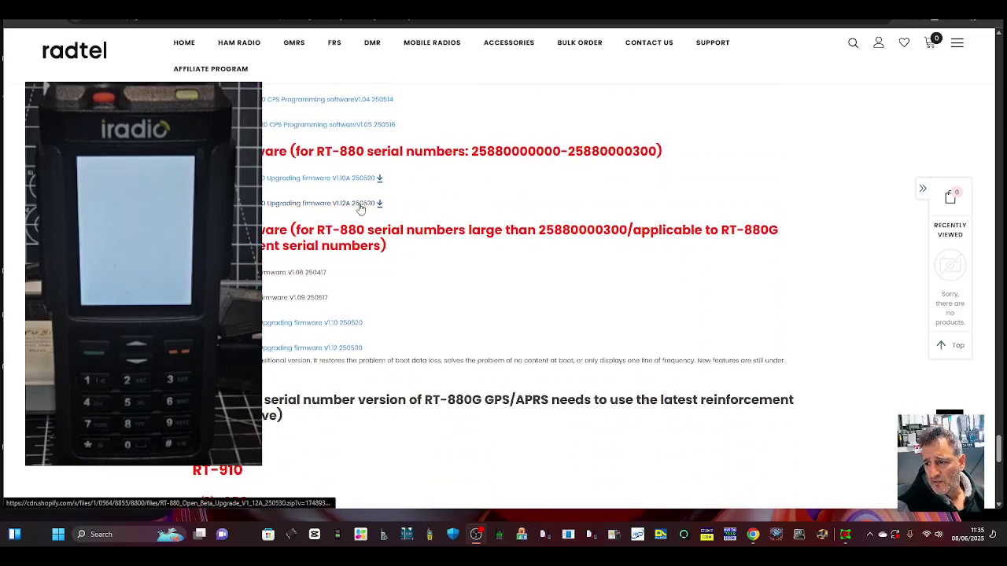
left_click(359, 207)
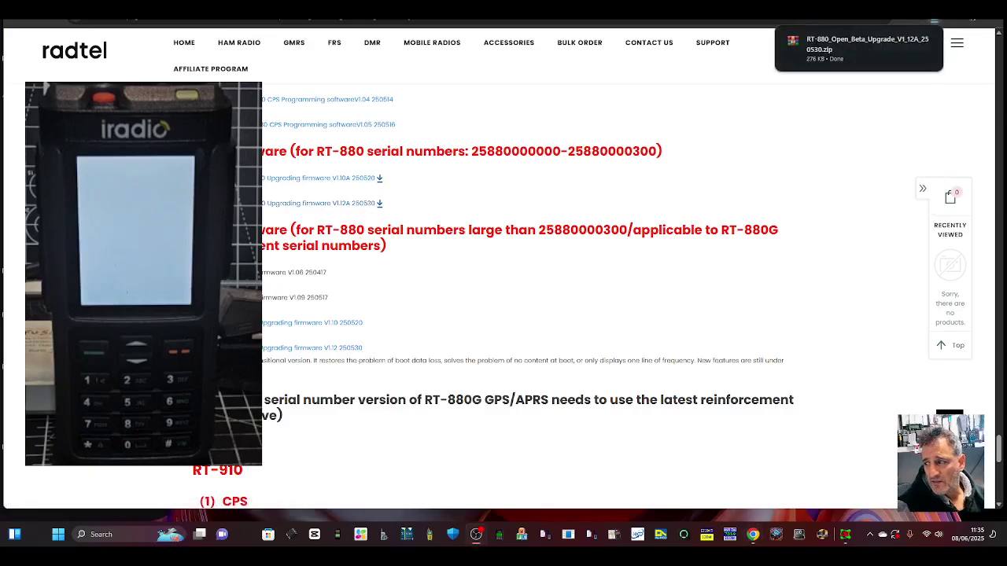
left_click(865, 44)
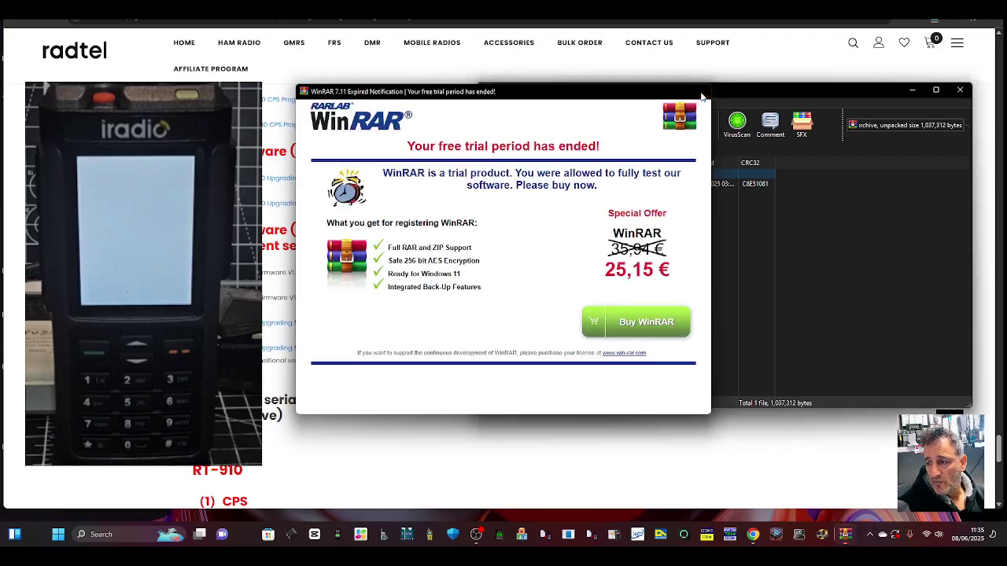
Step: Dismiss WinRAR's trial notice and launch the V1.12A Upgrade Tool via SmartScreen's Run anyway
left_click(702, 94)
left_click_drag(714, 97, 730, 103)
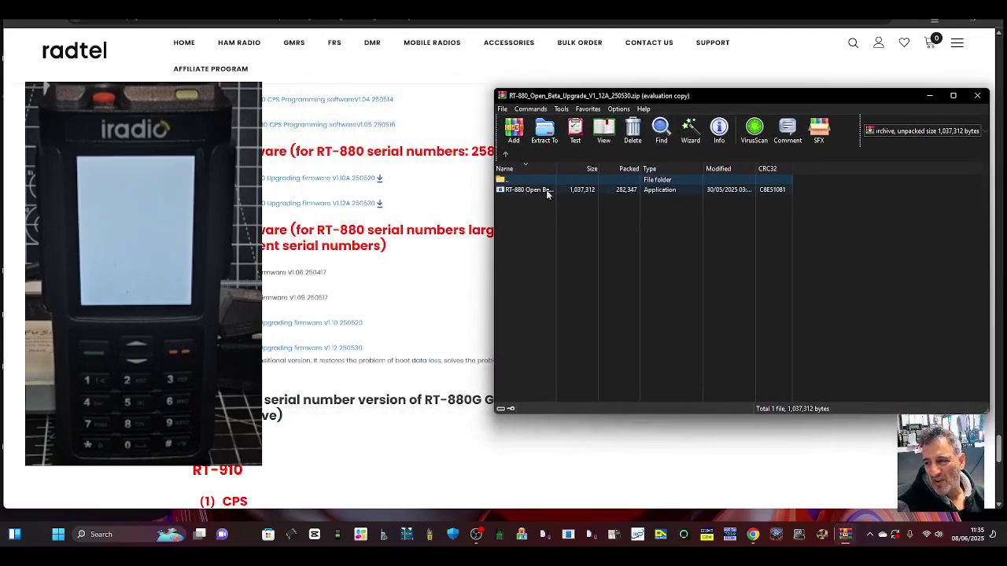
double_click(541, 194)
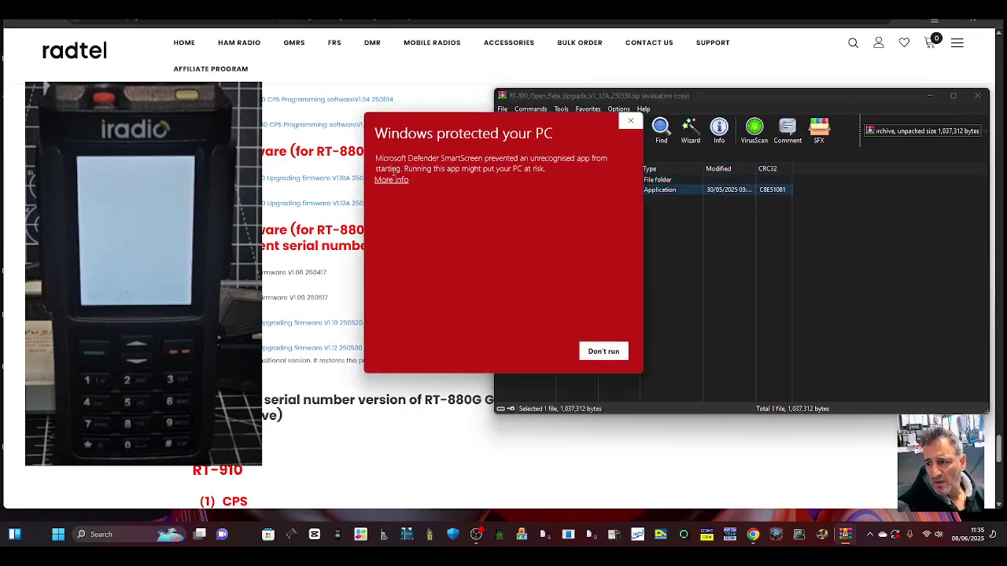
left_click(392, 181)
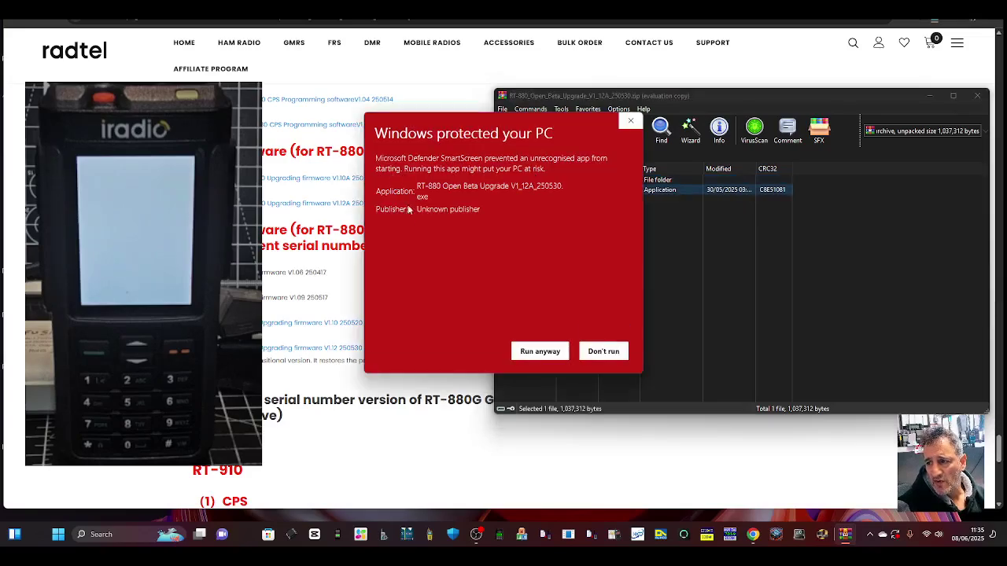
left_click(539, 352)
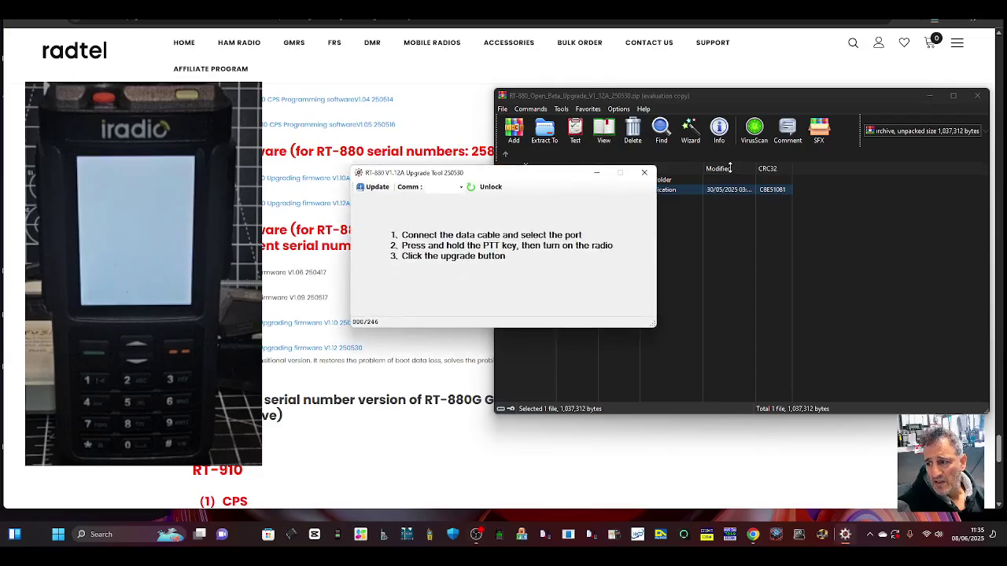
Step: Choose COM3 as the Comm port and start the V1.12A firmware Update
left_click_drag(523, 172, 698, 171)
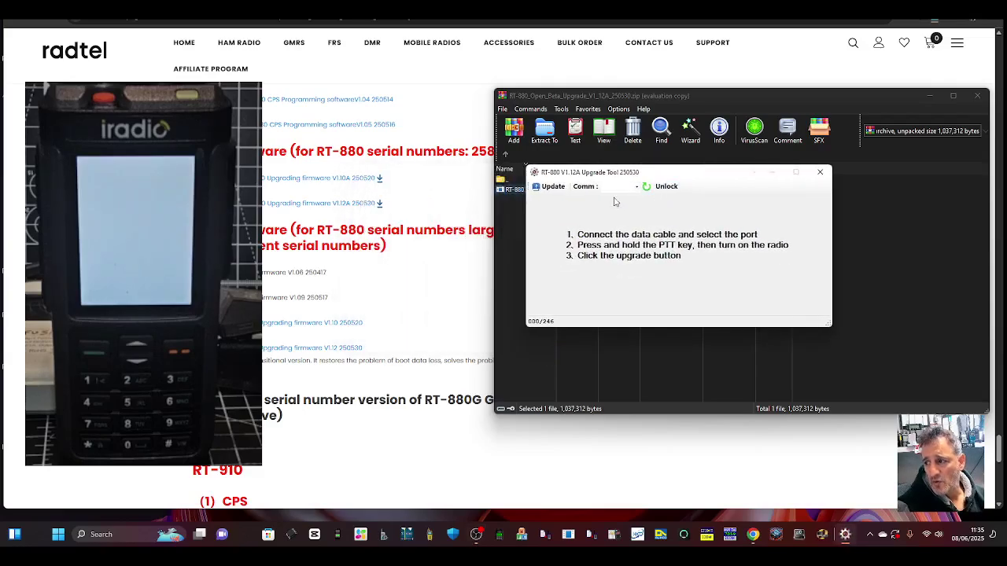
left_click(635, 186)
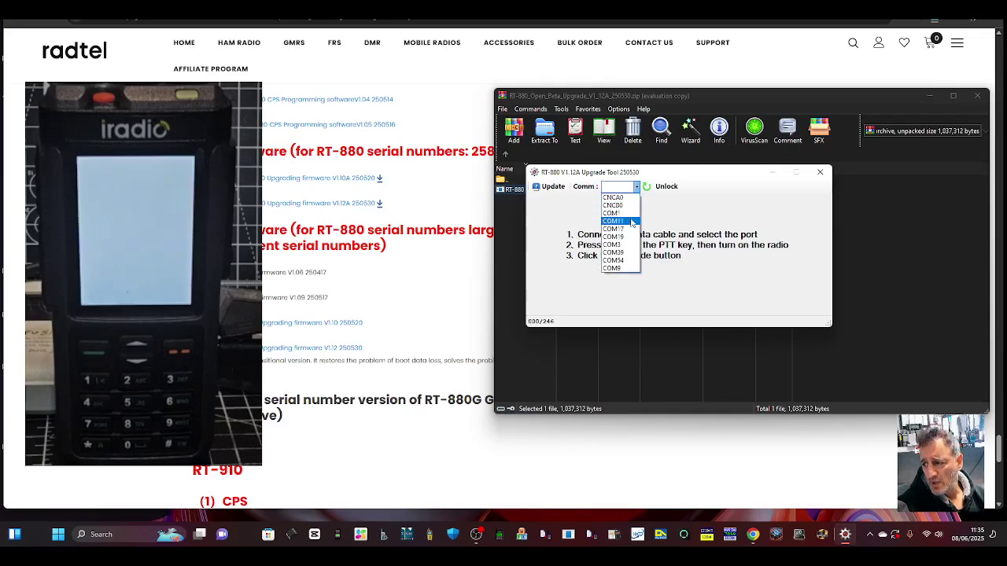
left_click(622, 245)
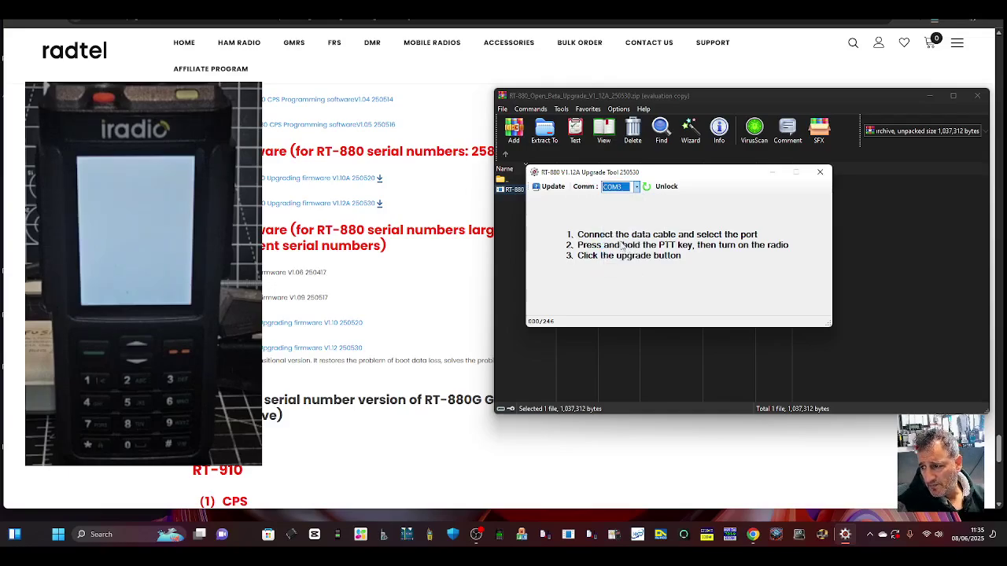
left_click(551, 187)
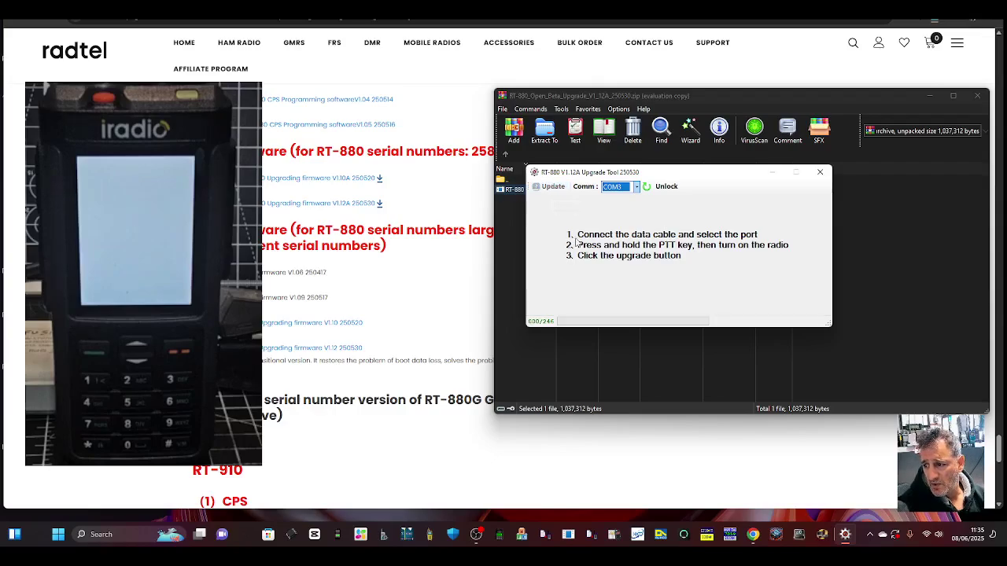